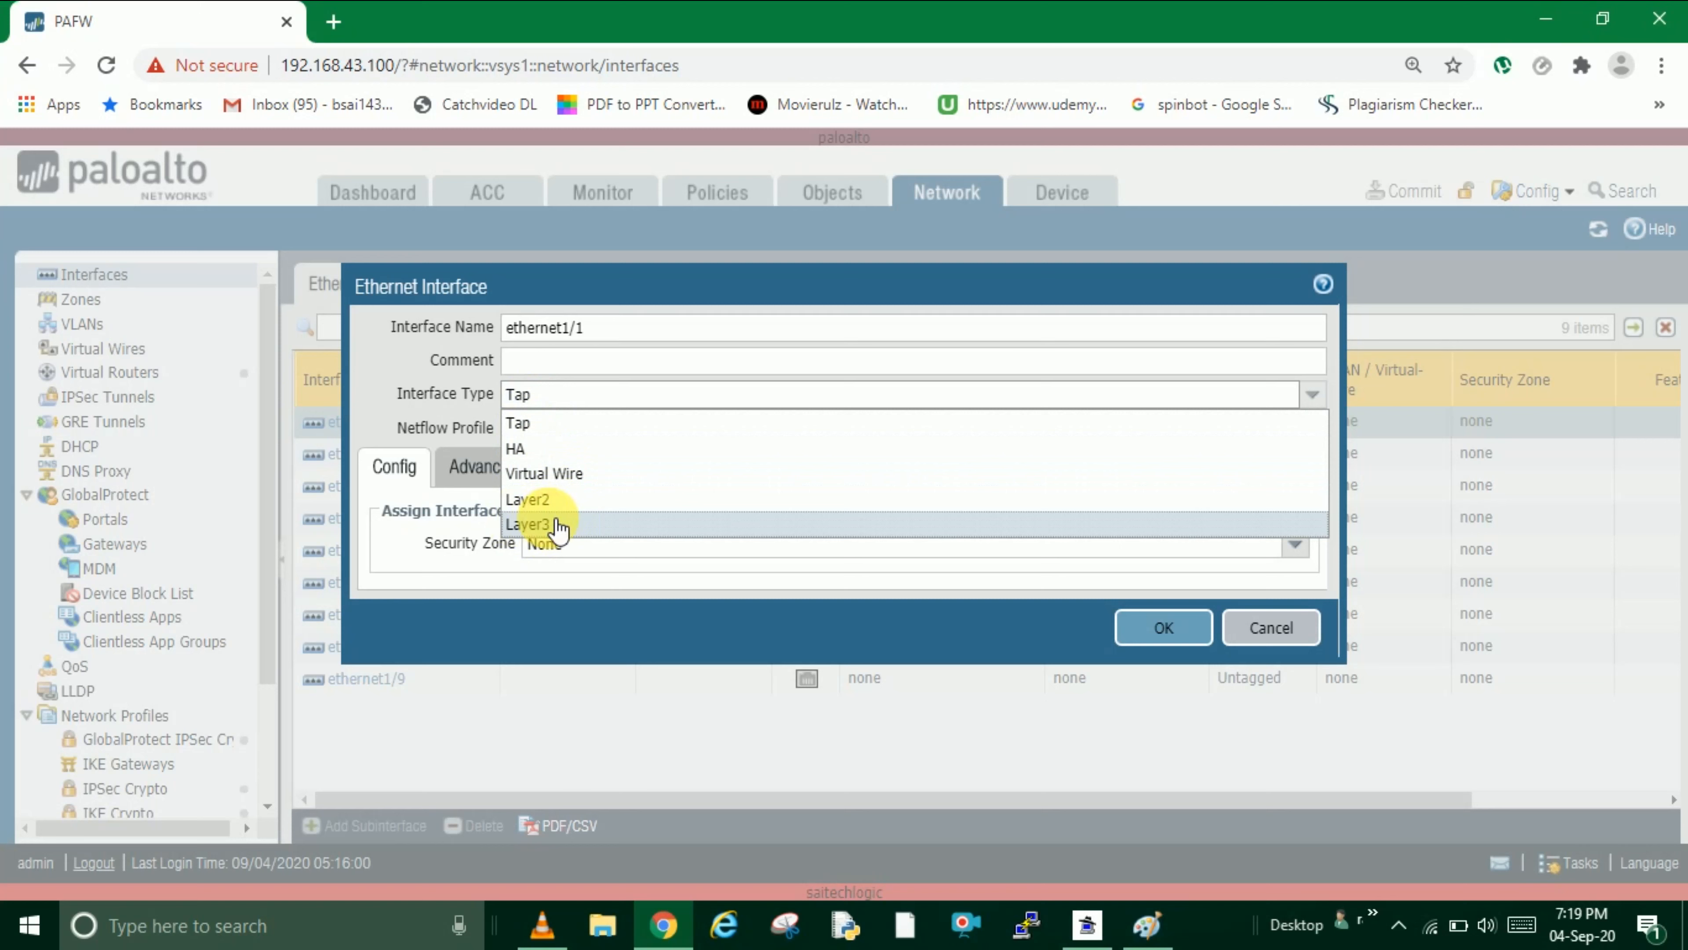
- Set the ethernet1/1 interface type to Layer3 and add the static IPv4 address 192.168.43.200
click(541, 524)
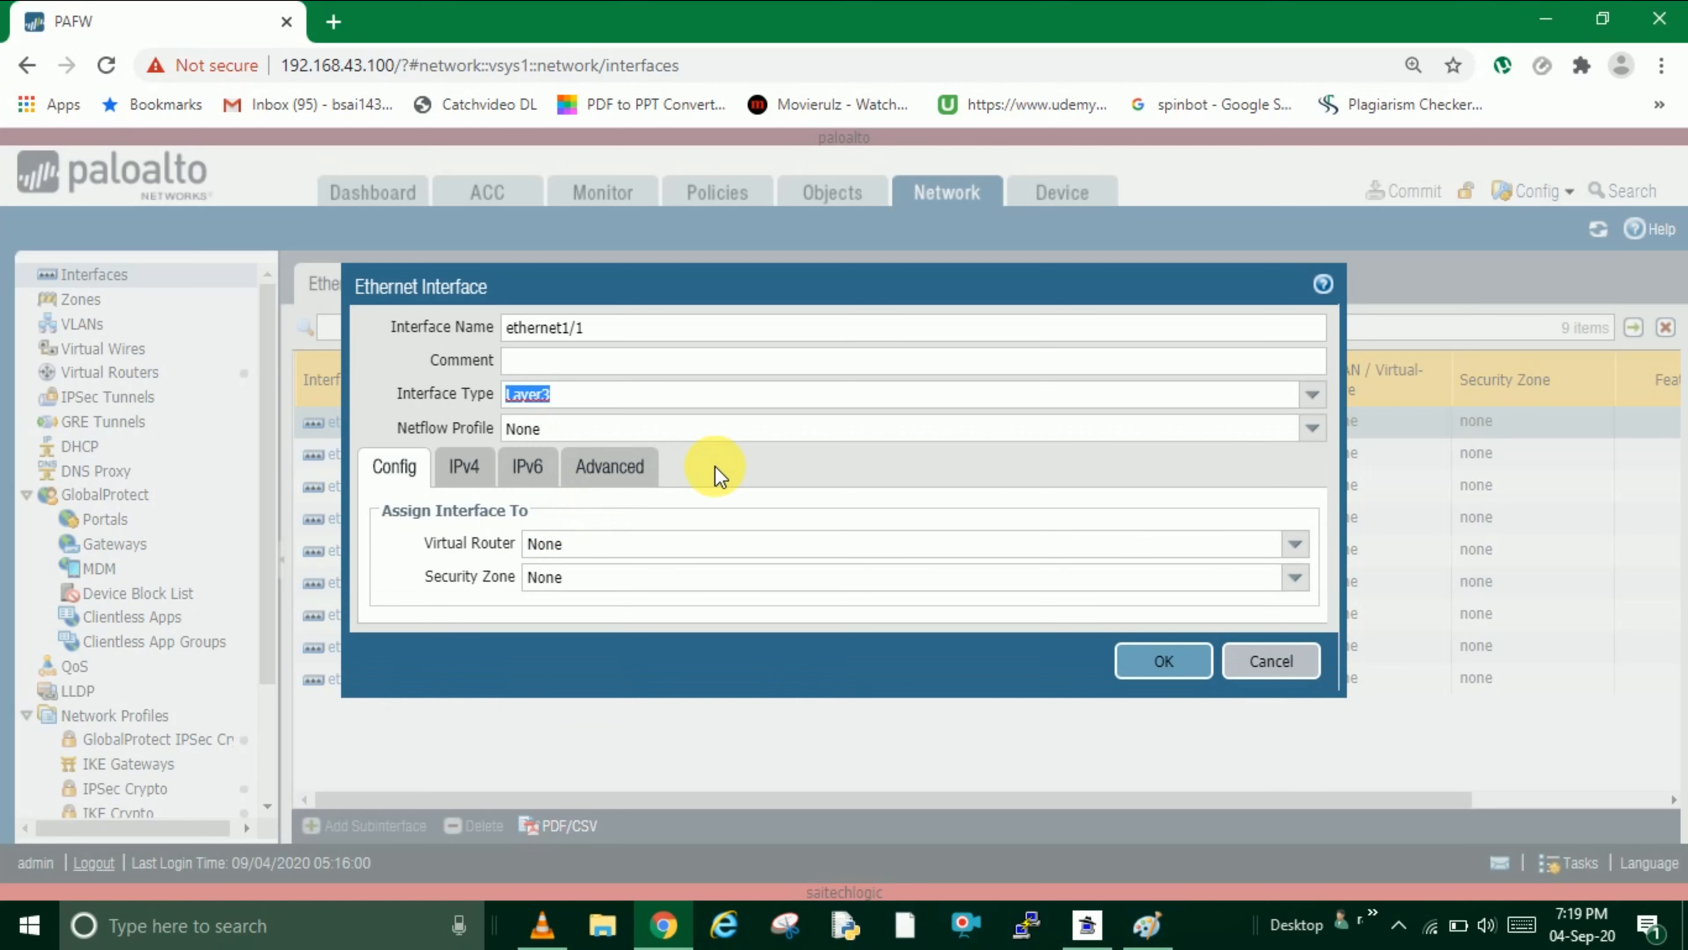
click(401, 469)
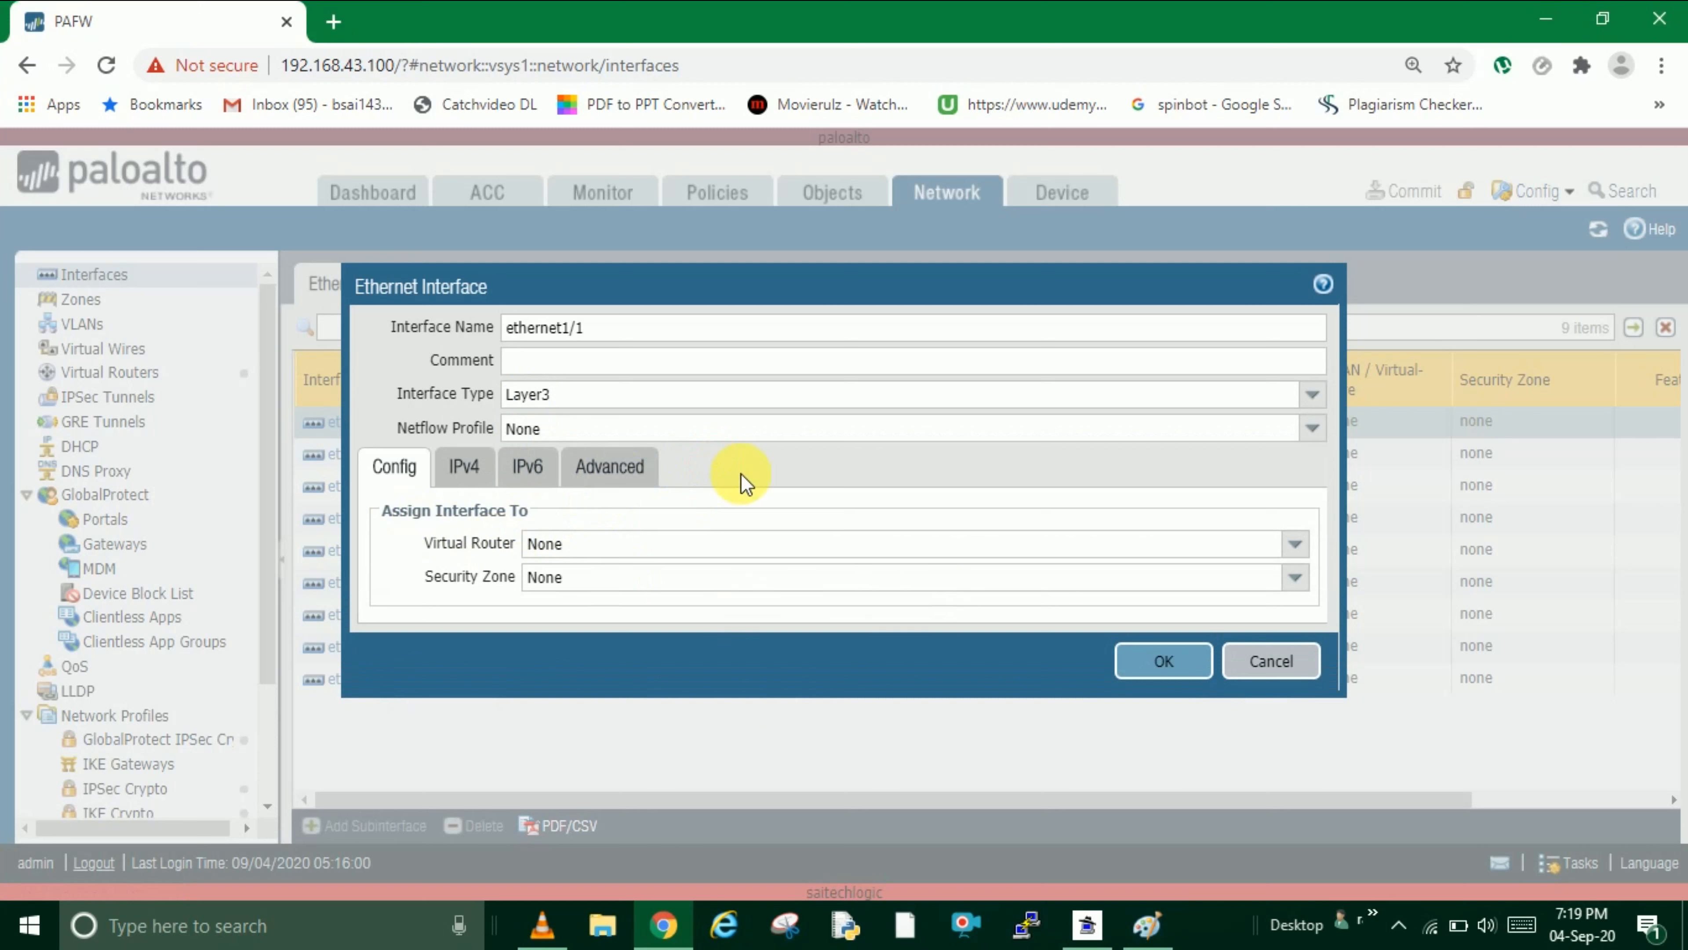
click(463, 467)
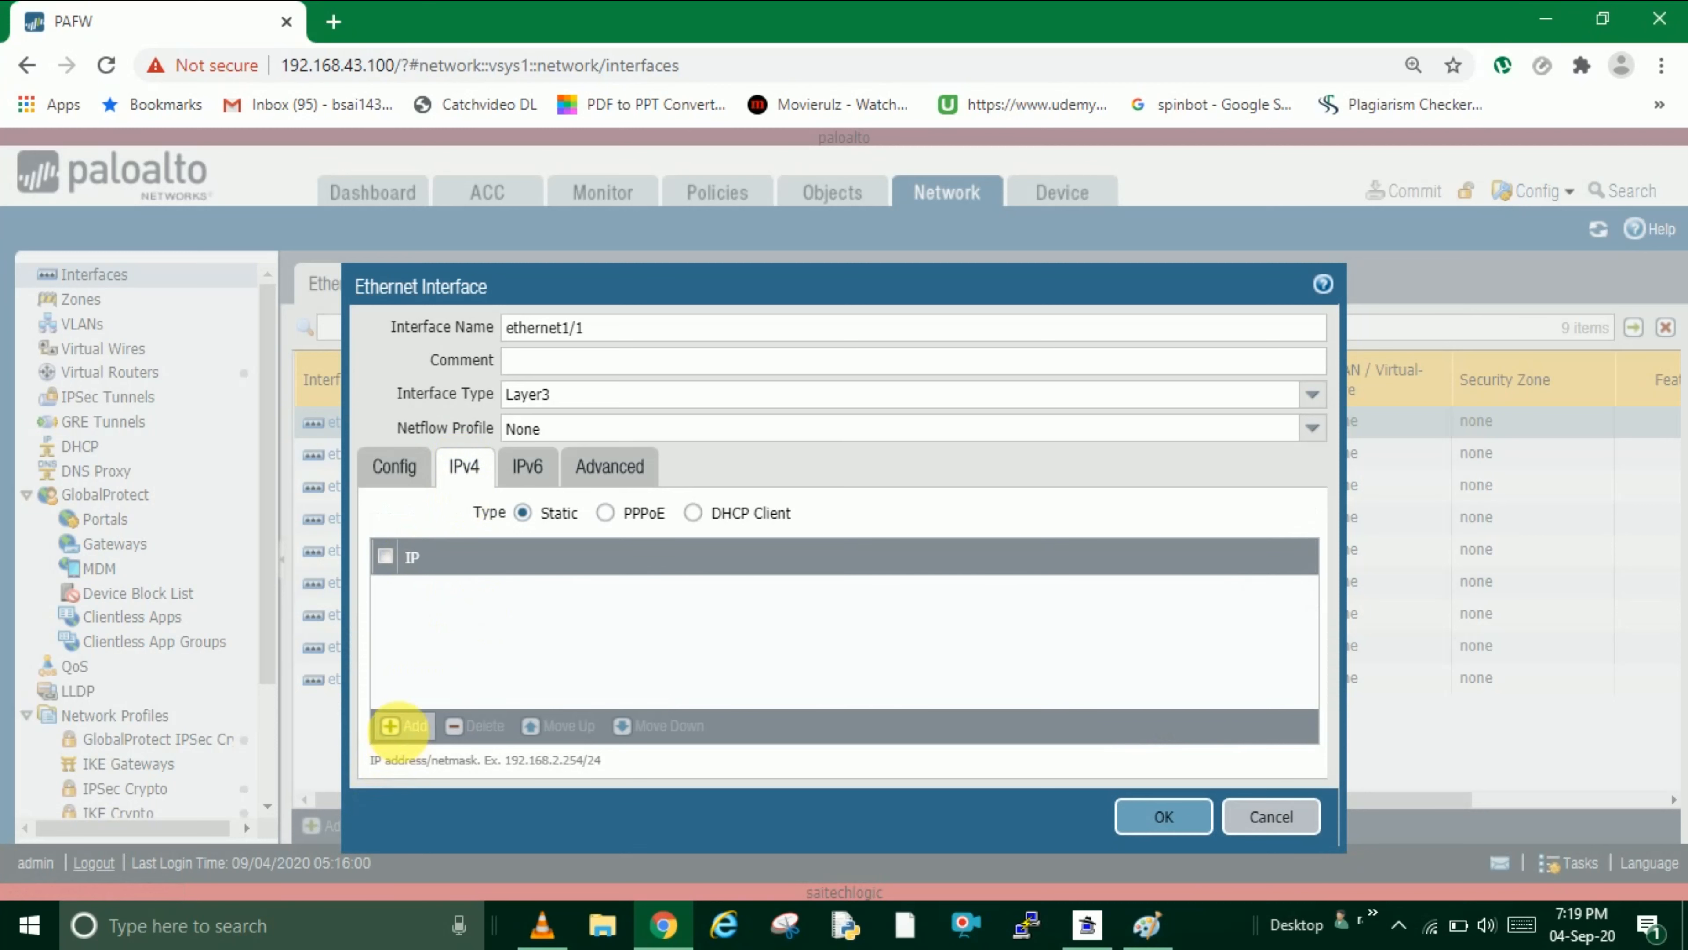
click(404, 726)
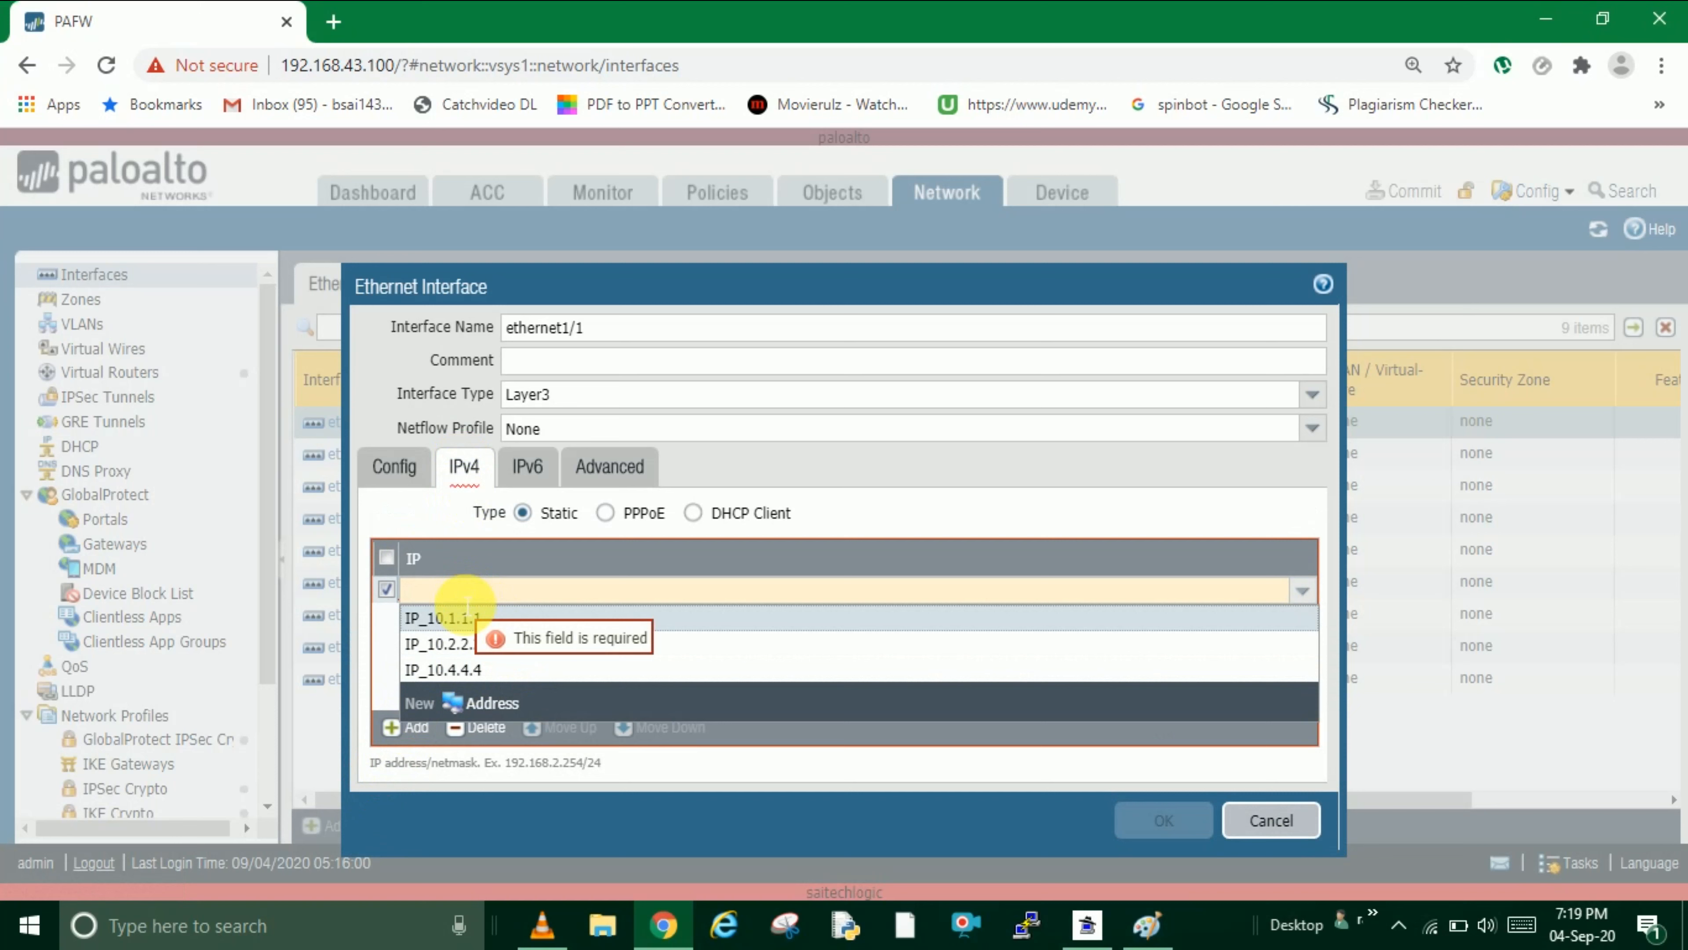
text(192)
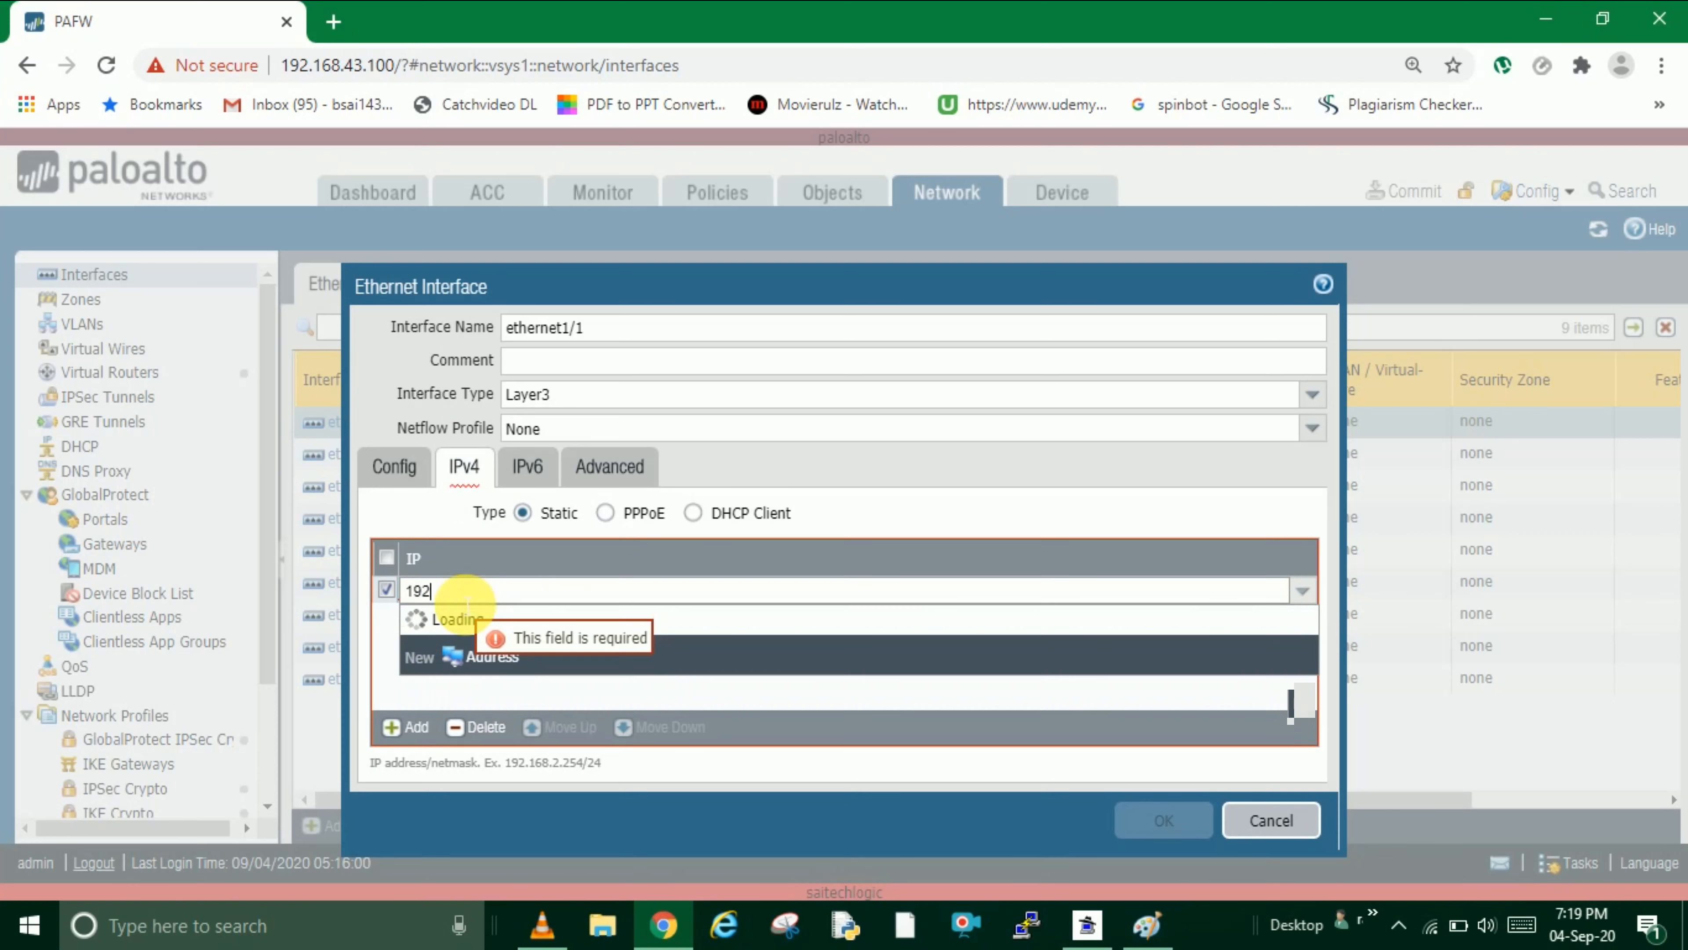
text(.168.)
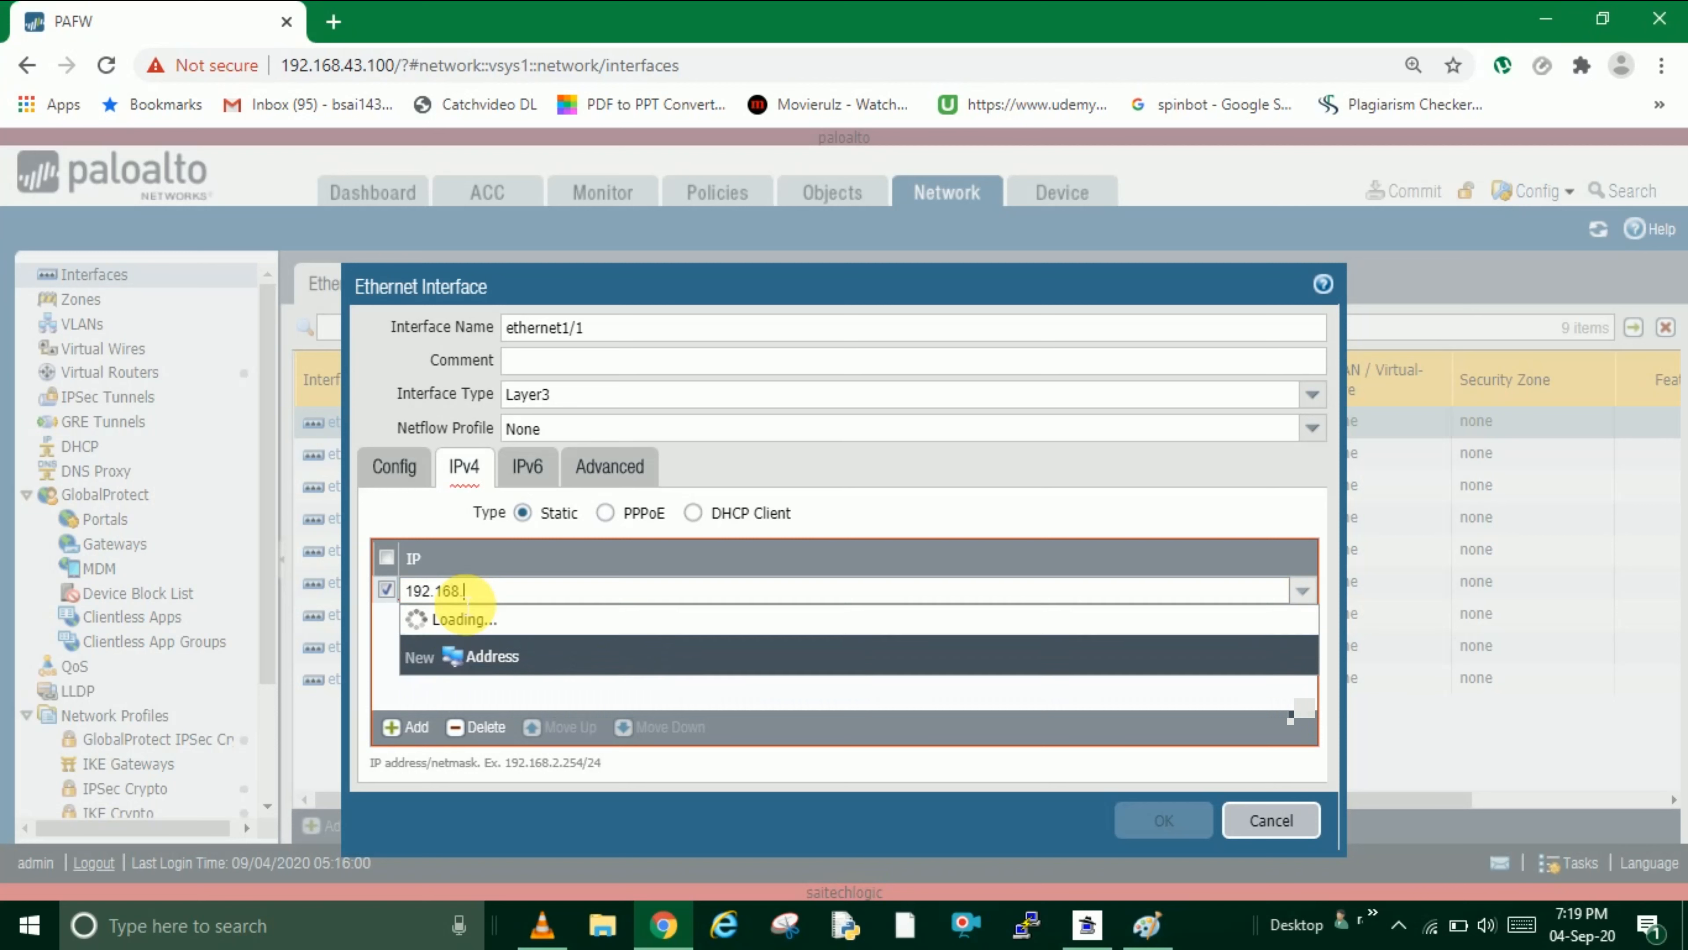
text(43.)
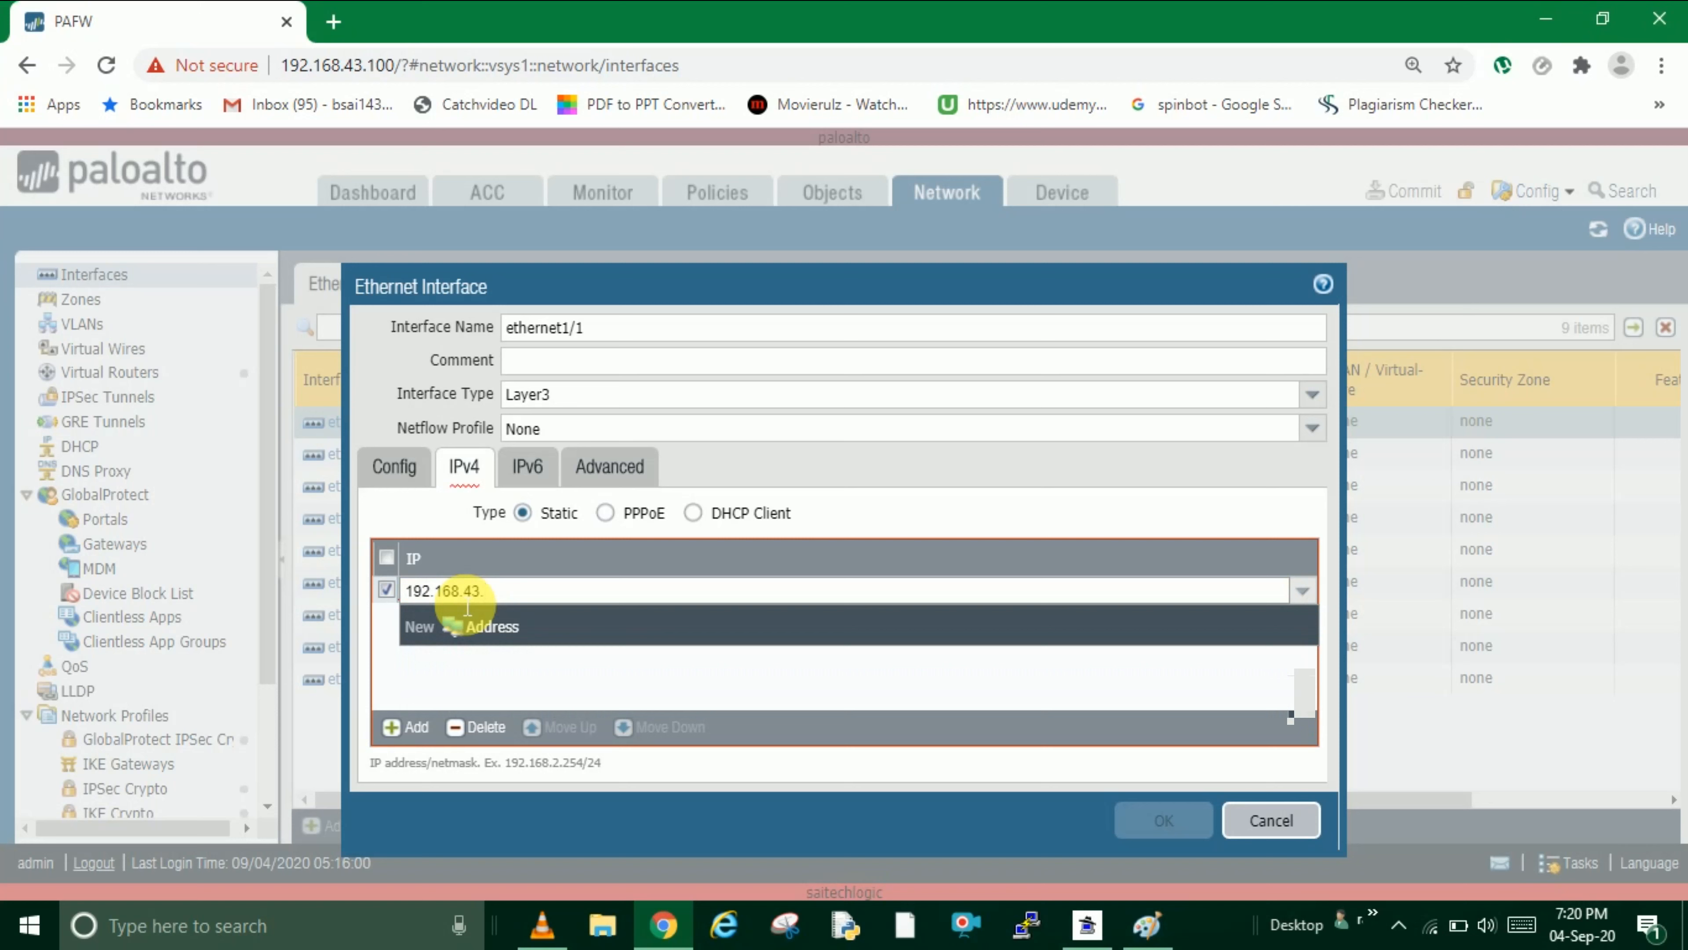
text(200)
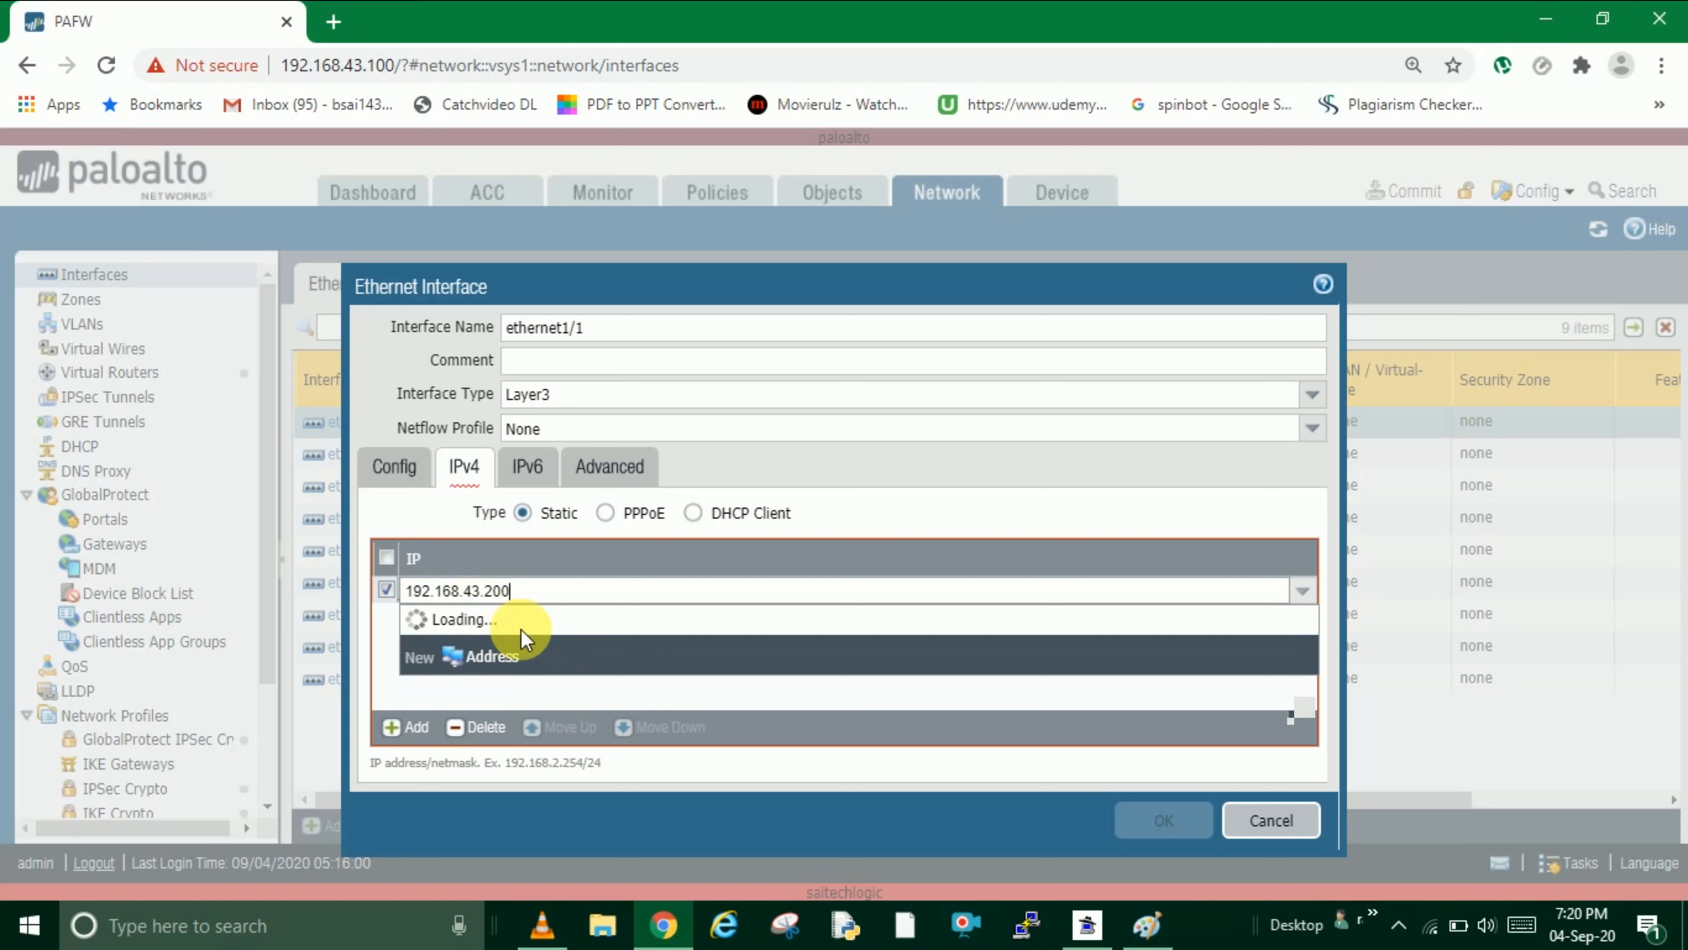
click(532, 684)
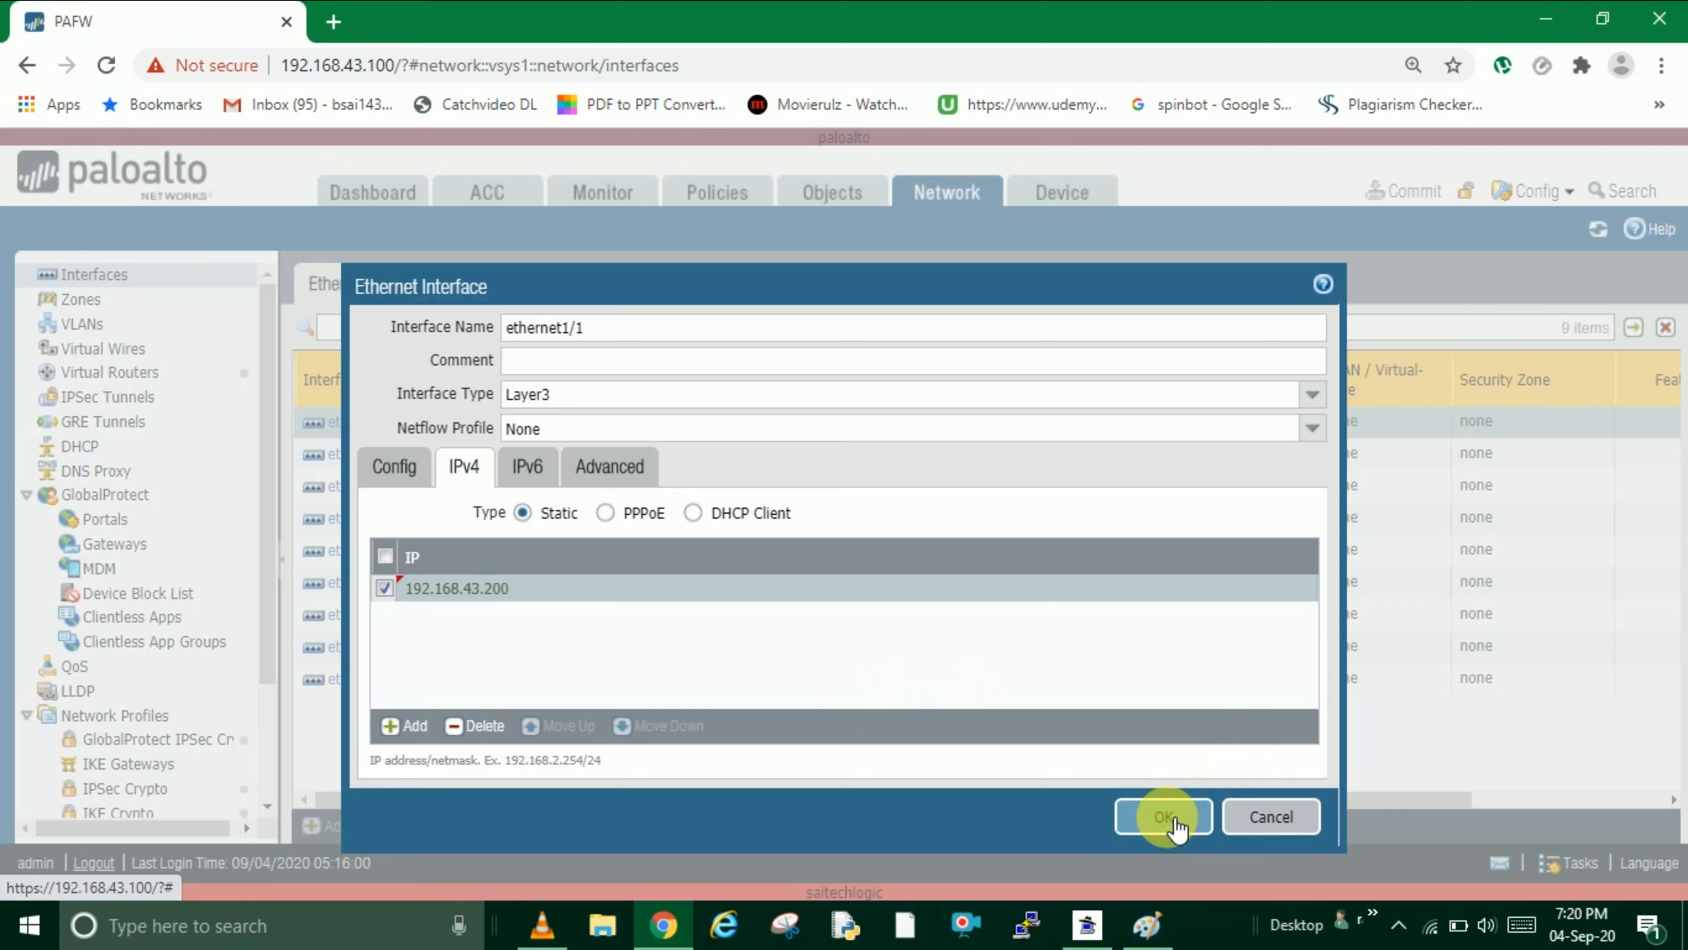
- Examine the IPv6 settings of ethernet1/1 and the Link State choices in its advanced settings
click(546, 466)
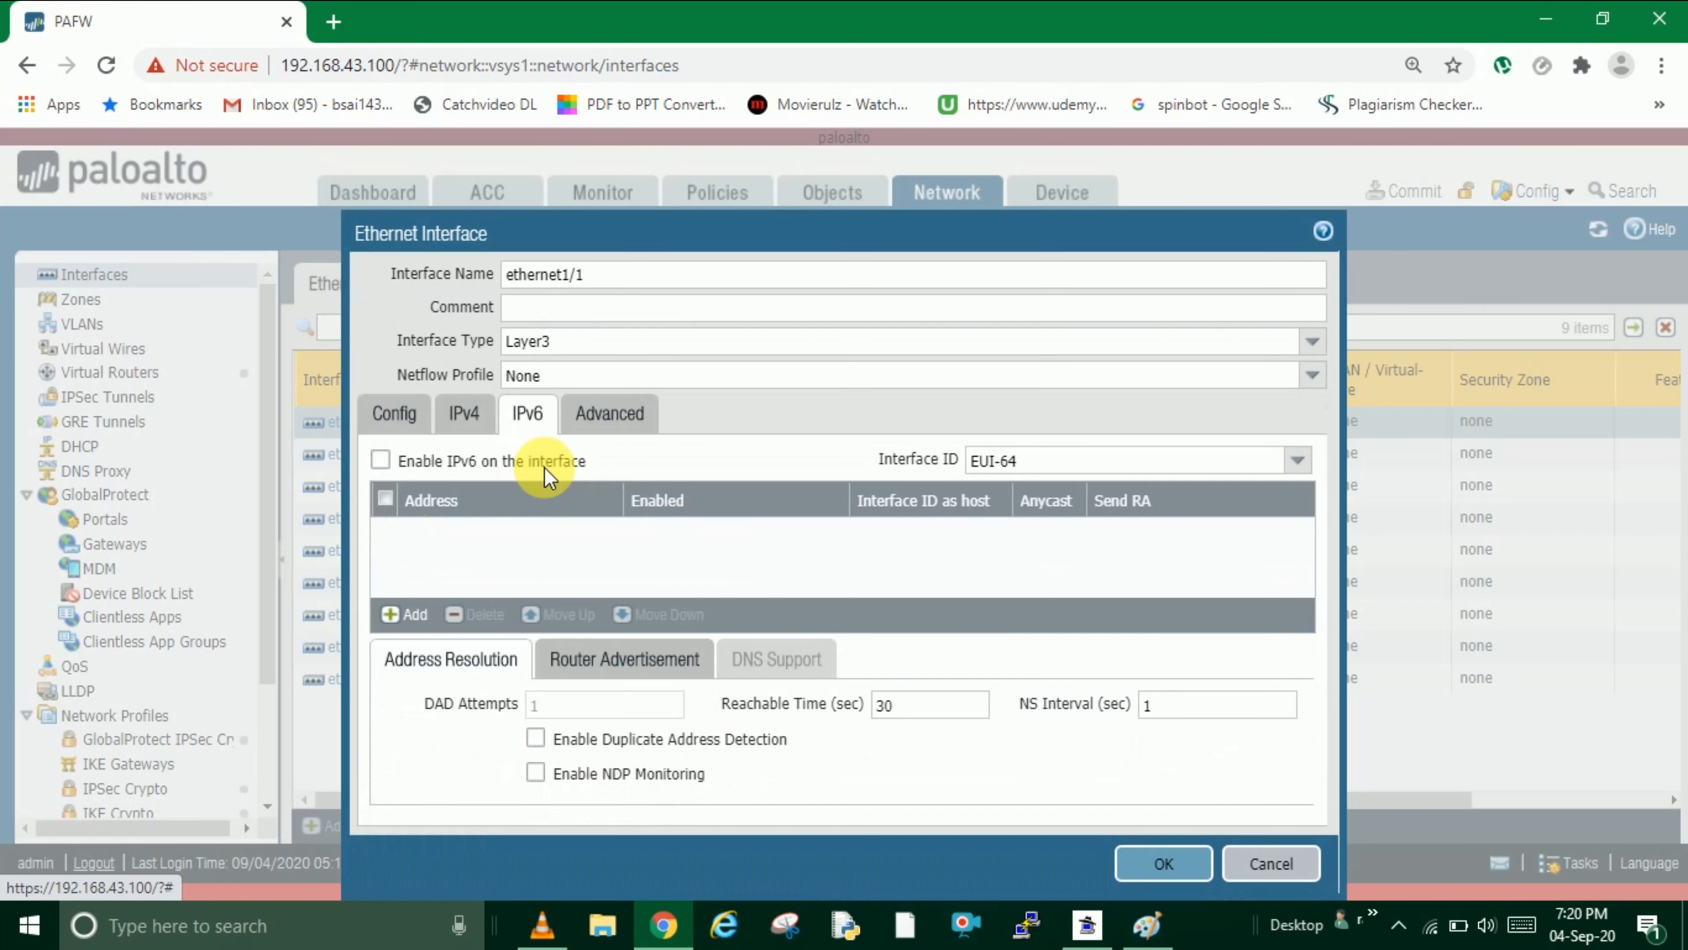
click(608, 419)
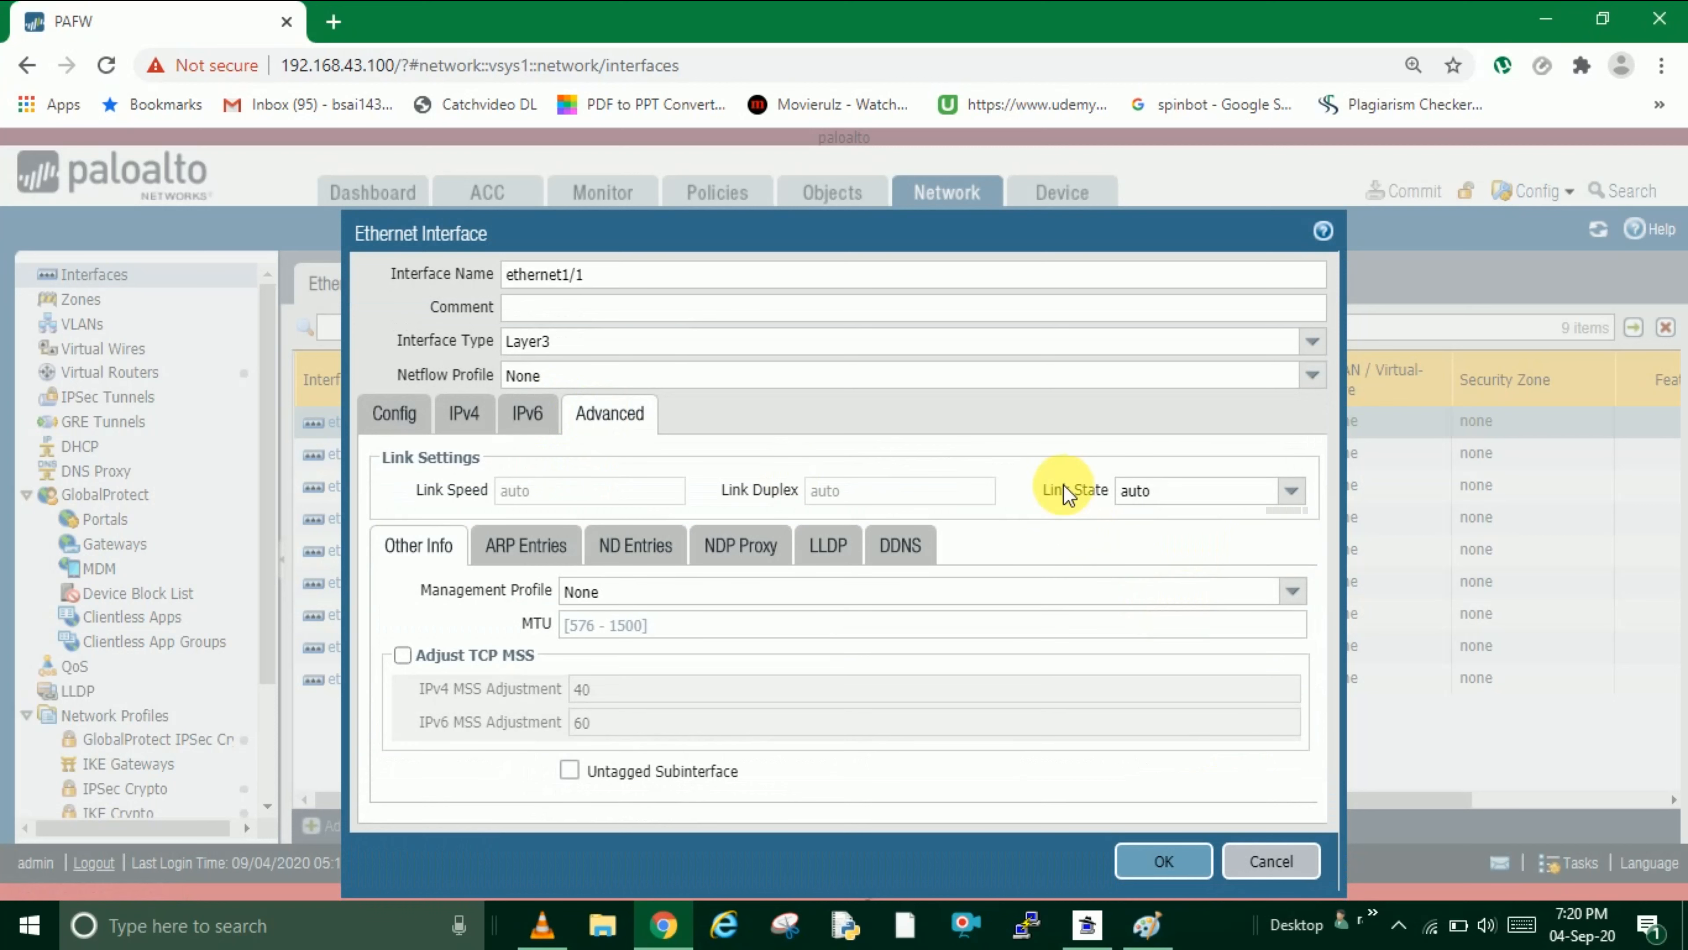
click(1292, 490)
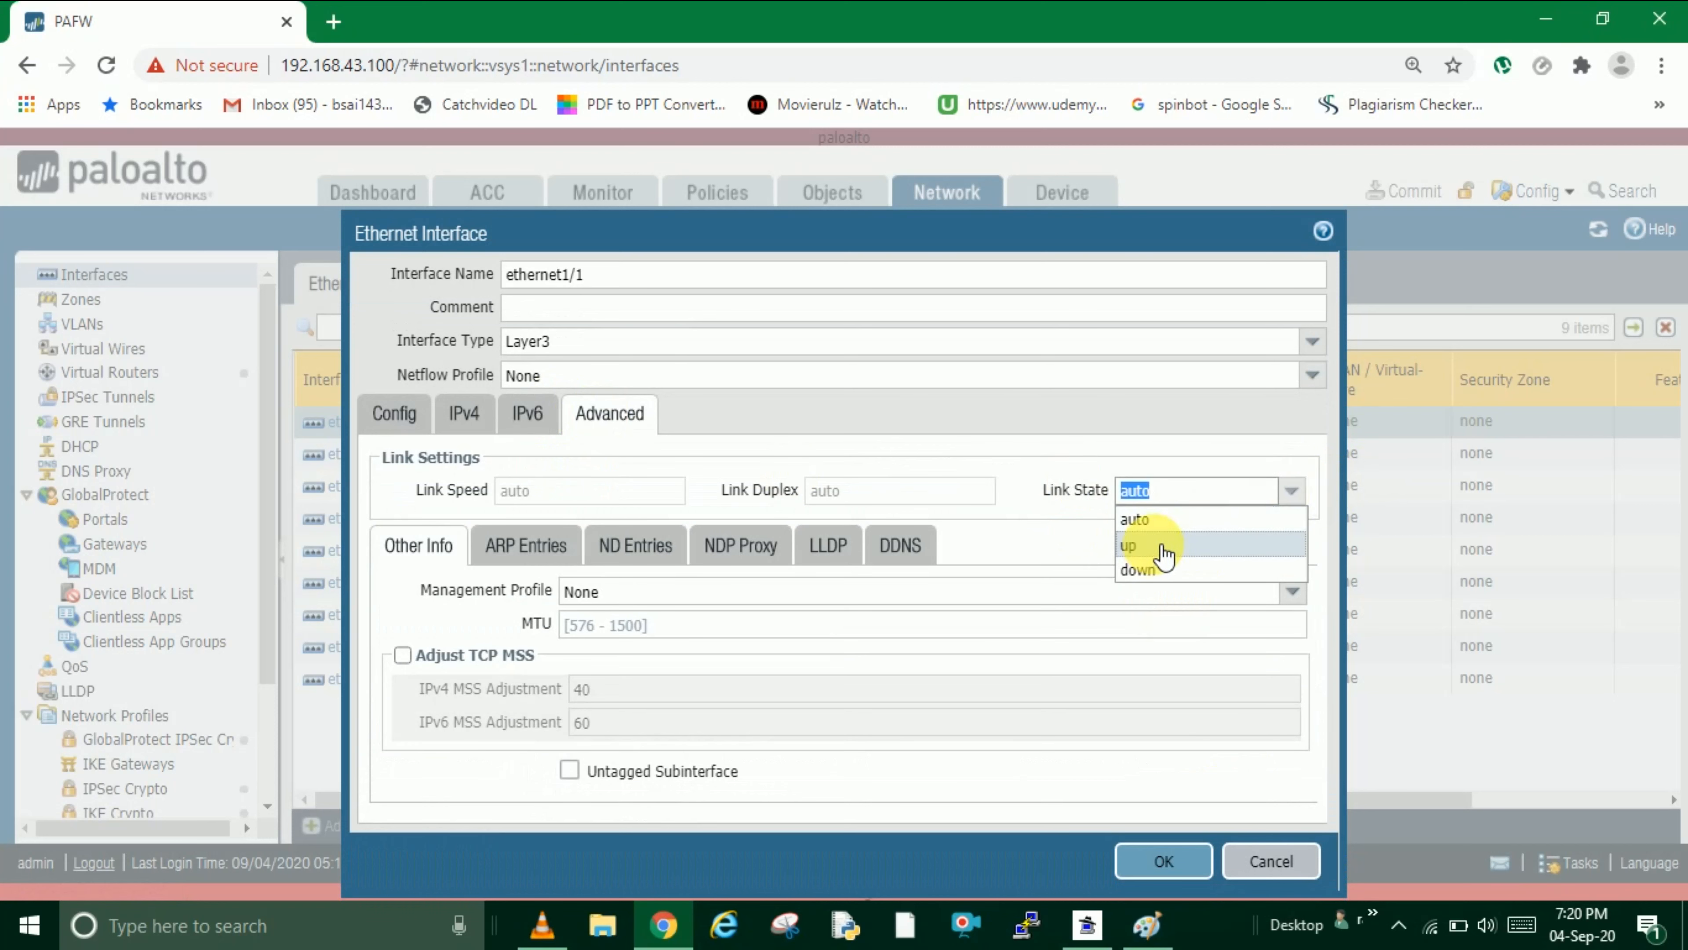
click(1146, 522)
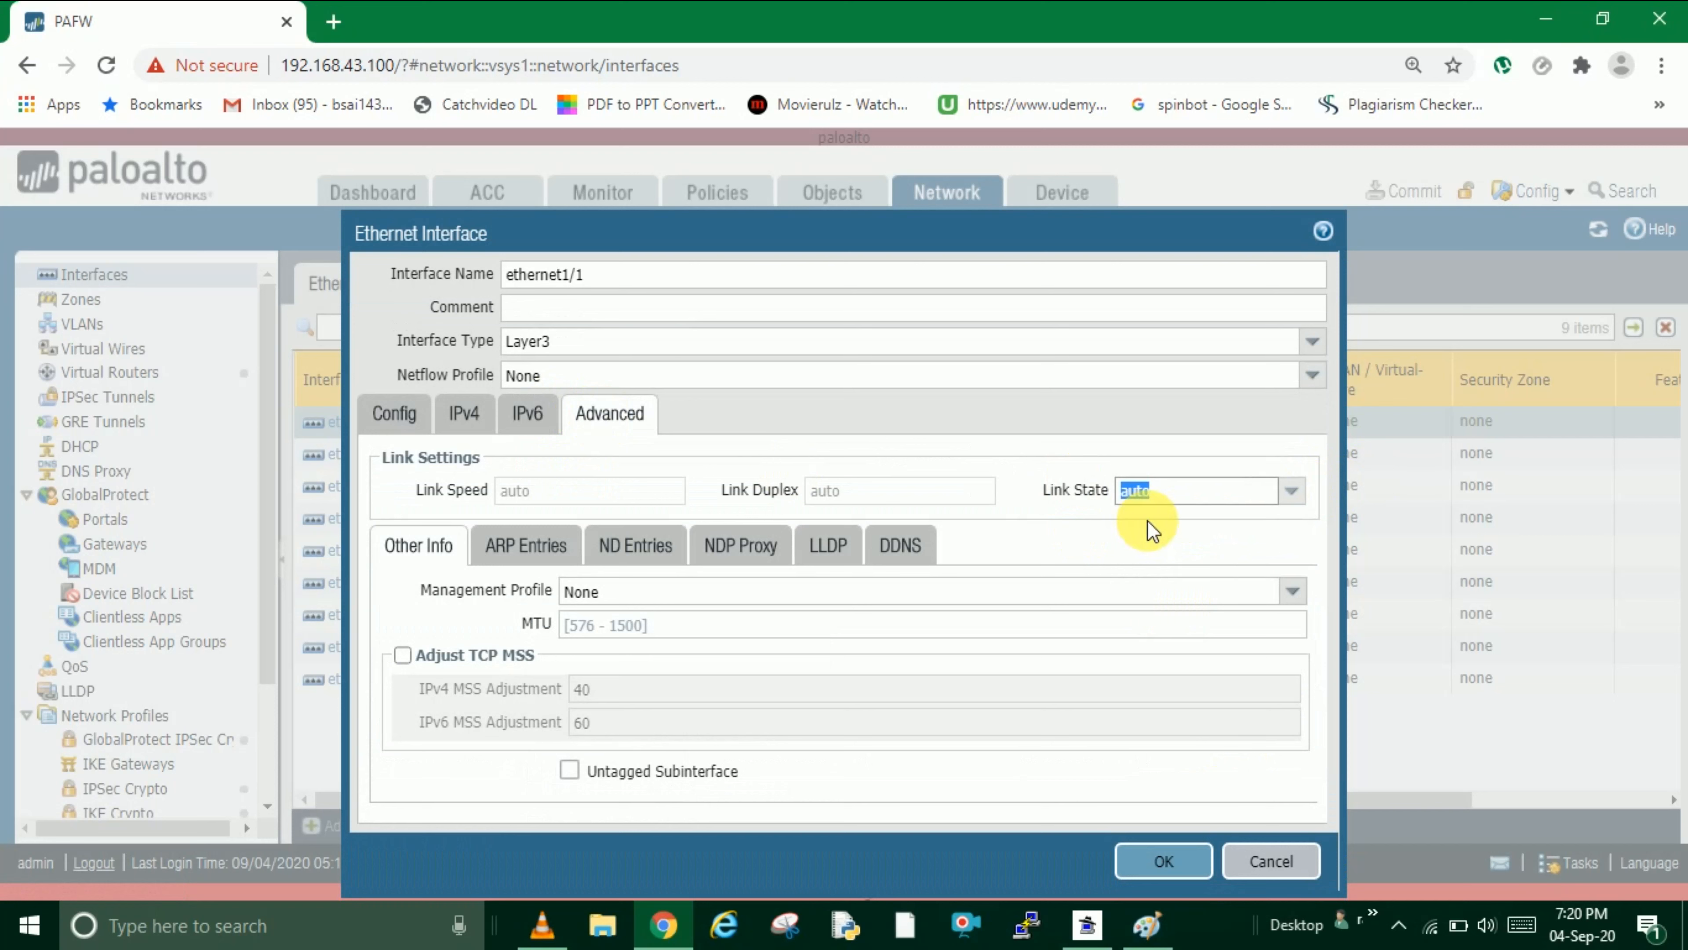
click(1293, 491)
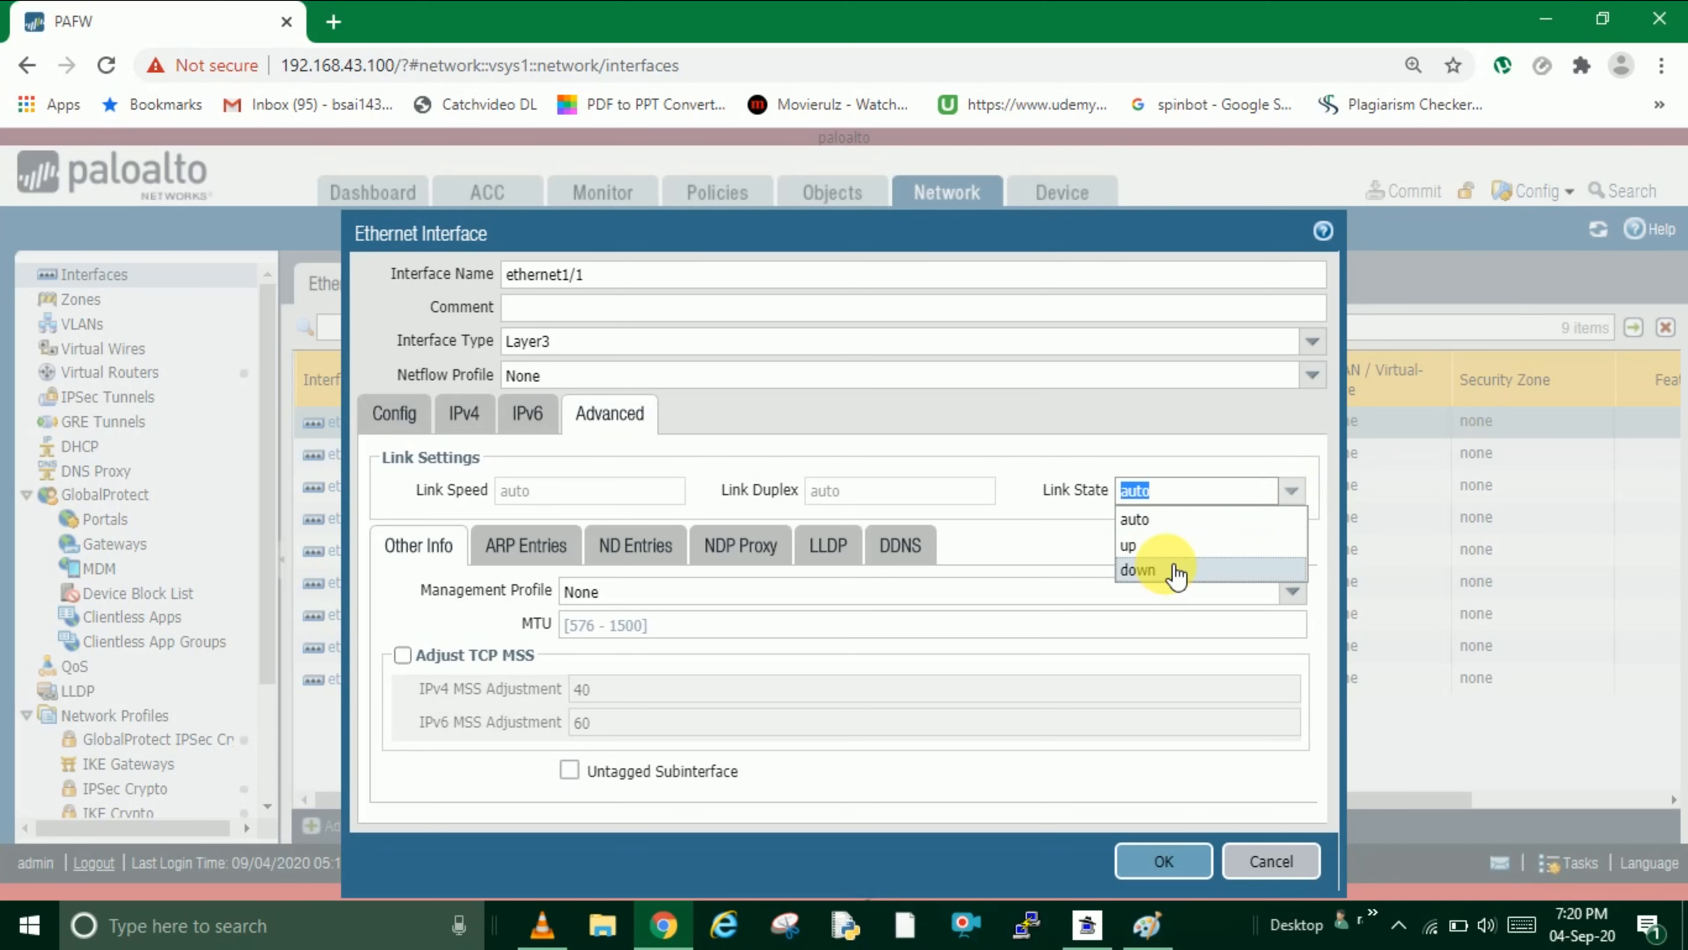
click(1189, 529)
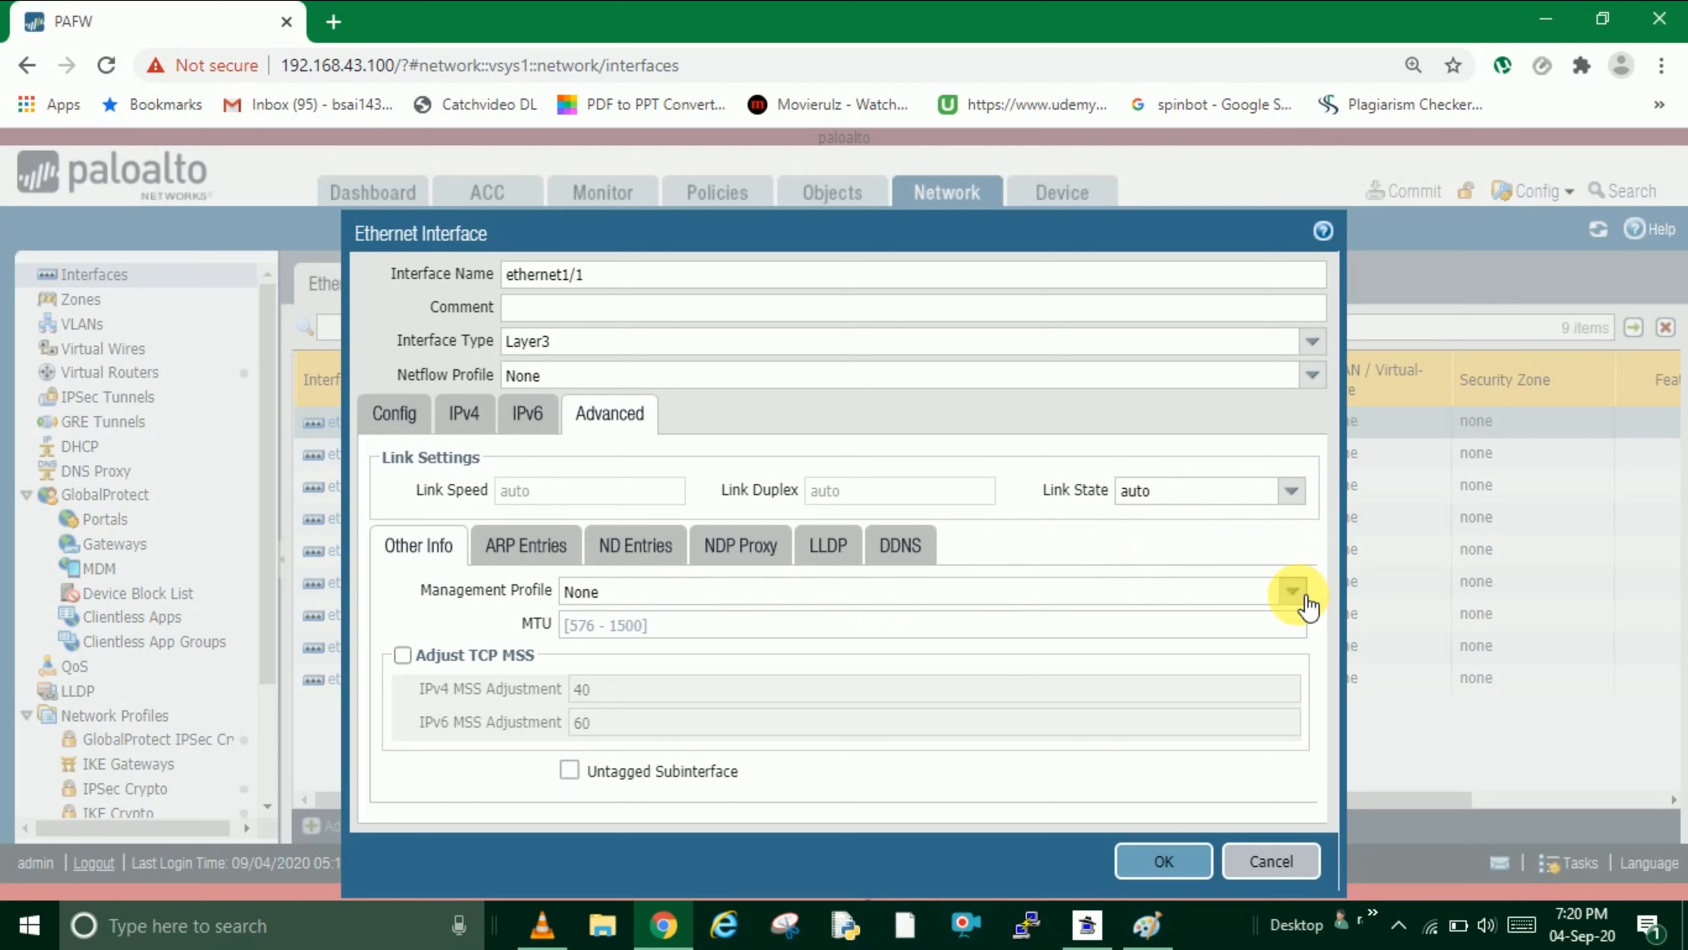
- Create a management profile named "outside" for ethernet1/1 that allows HTTPS, SSH and Ping, and save the interface configuration
click(1292, 591)
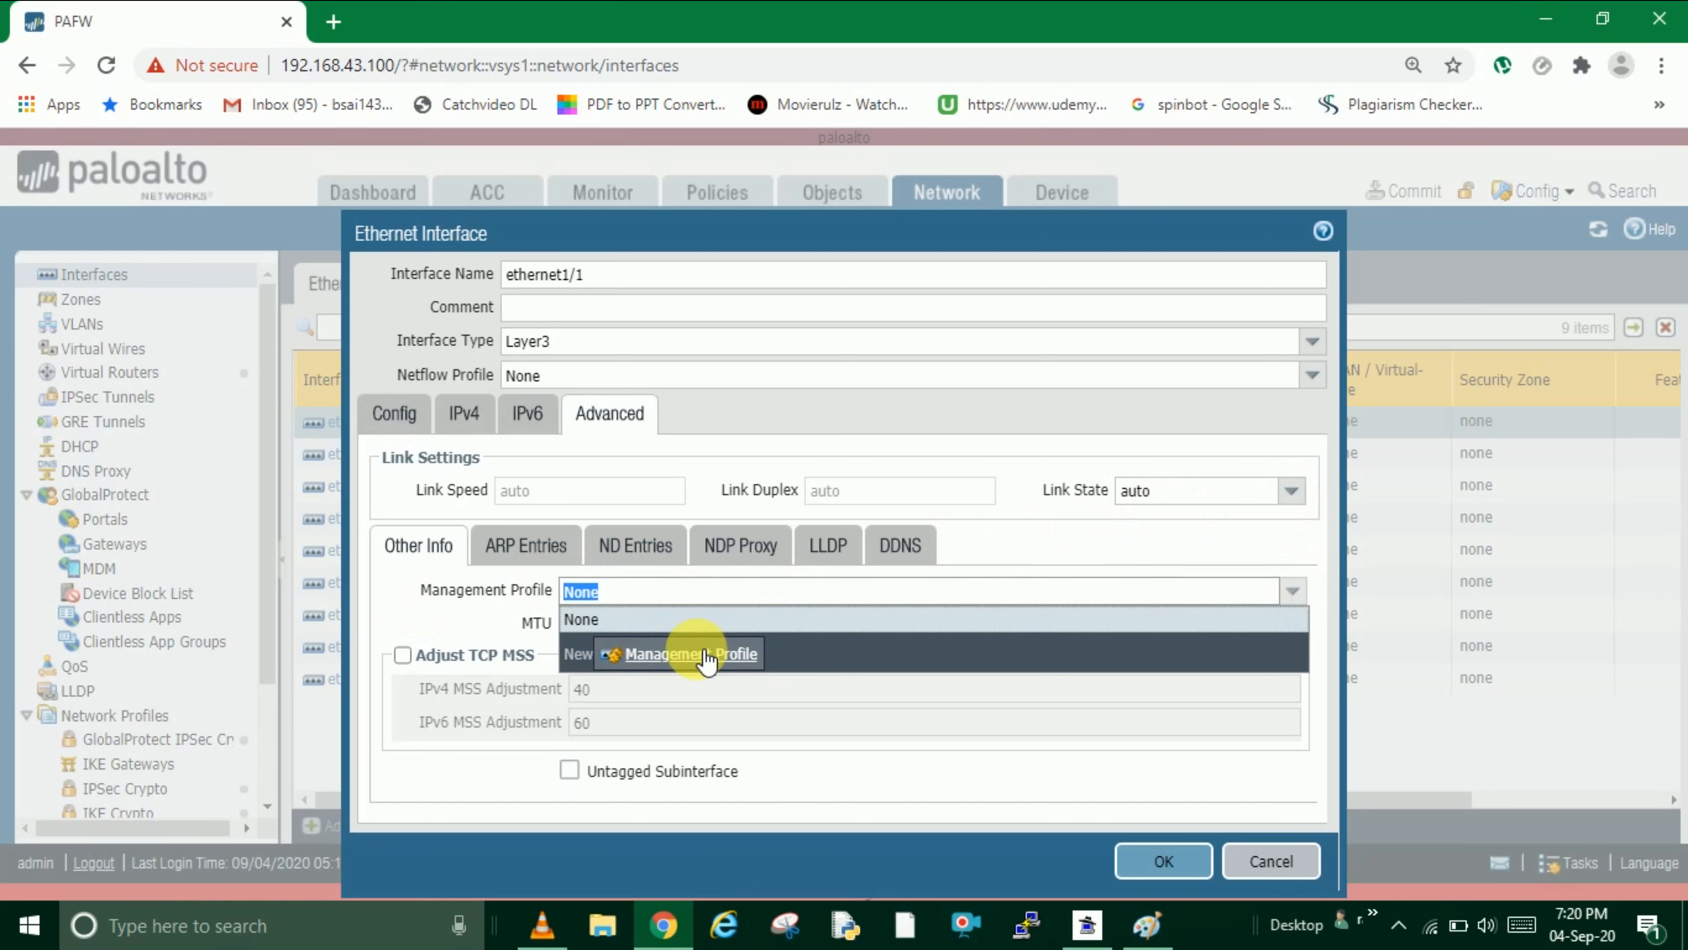
click(670, 658)
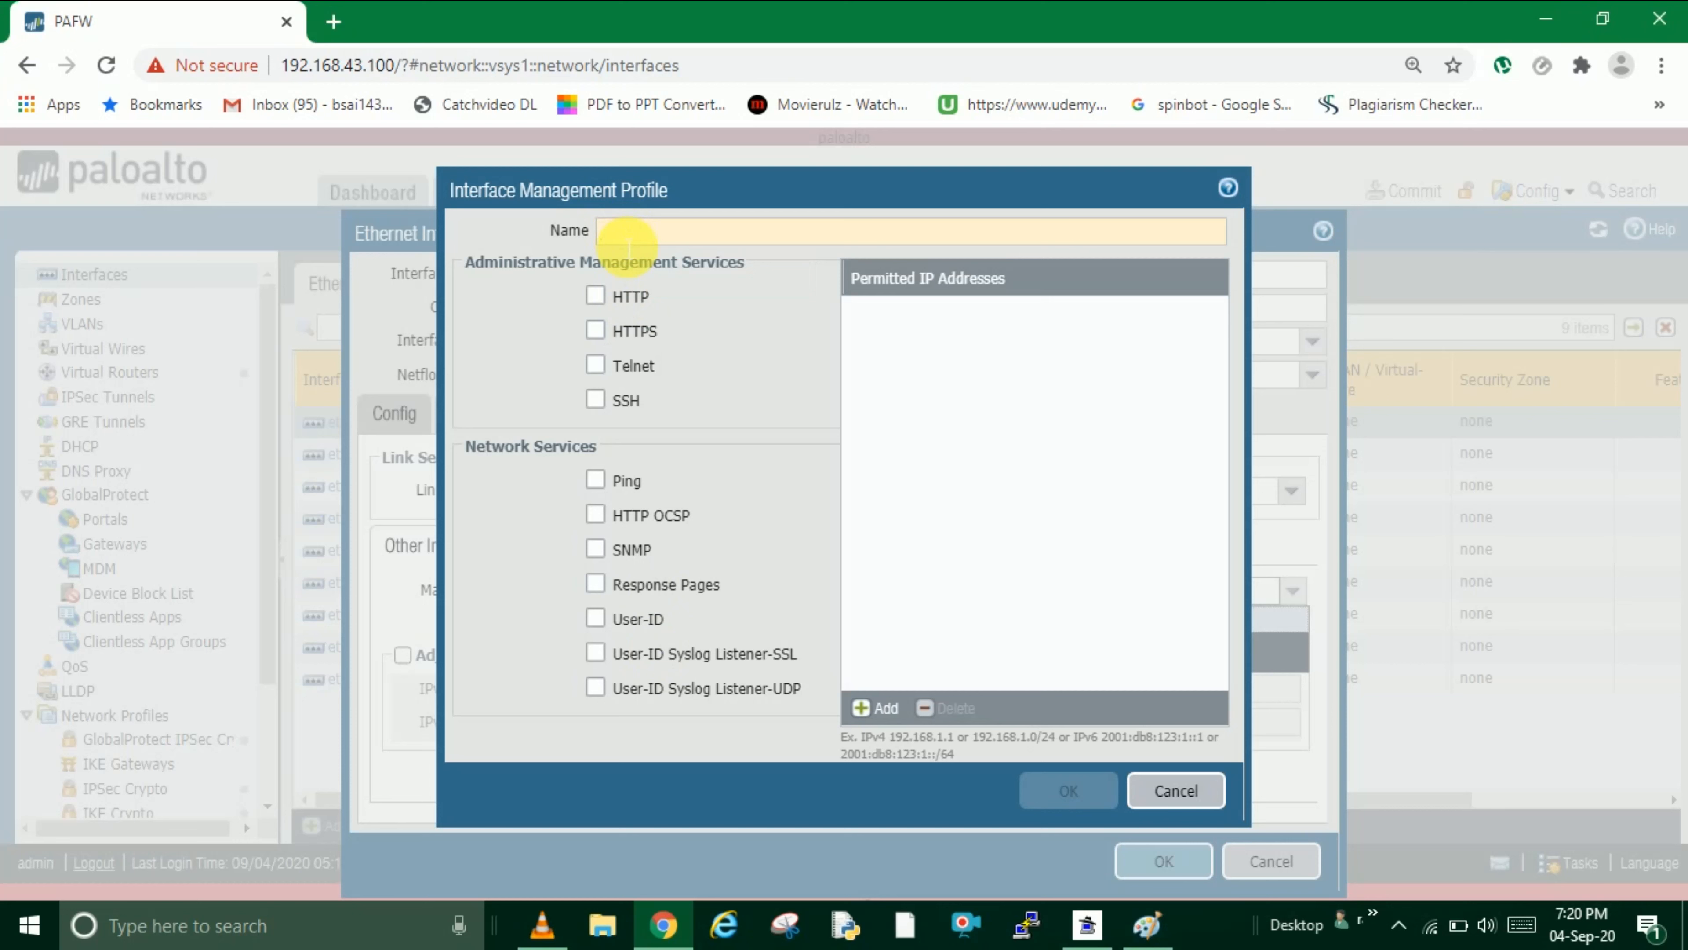
text(inside)
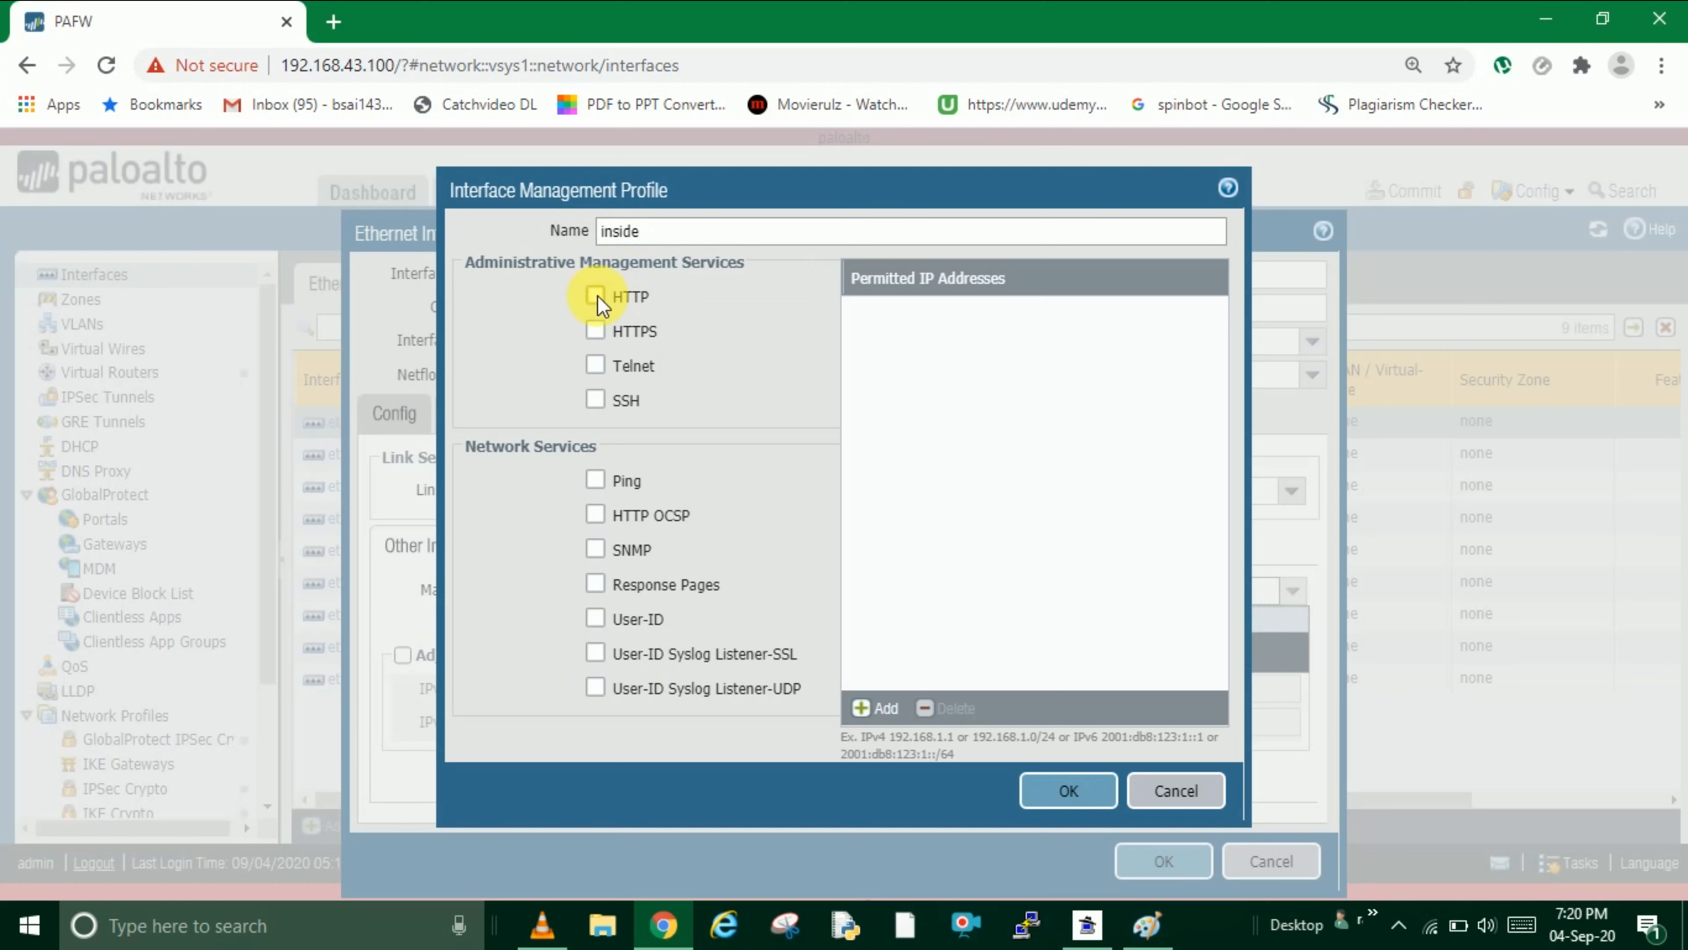
click(596, 331)
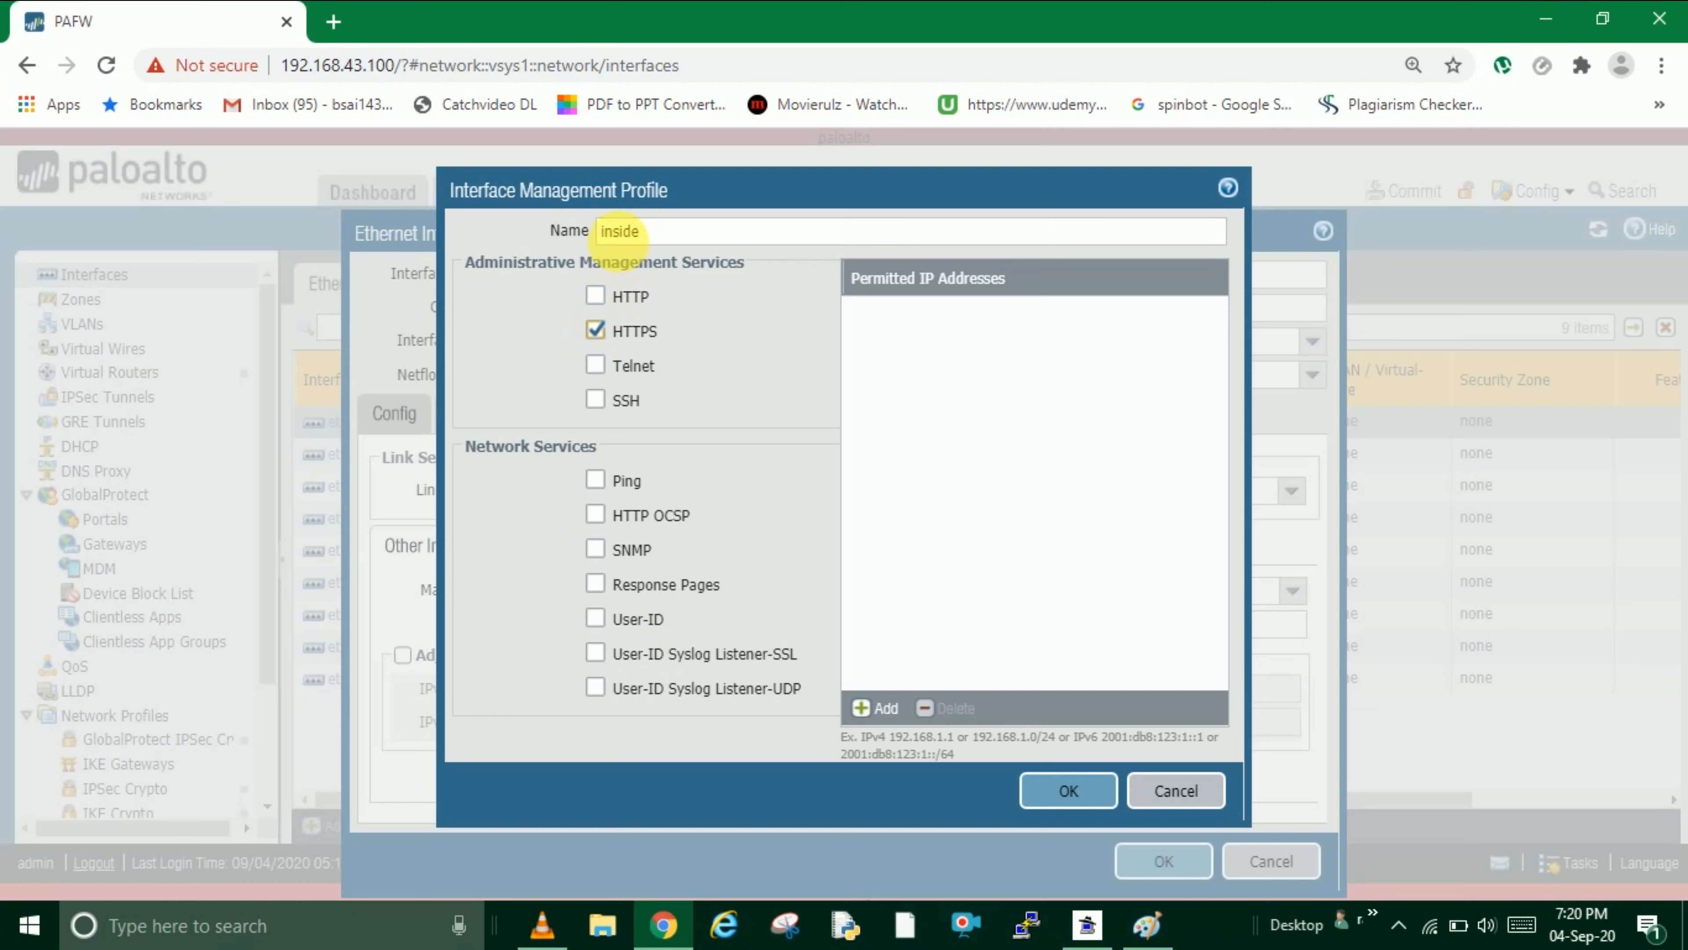
drag(654, 231, 589, 231)
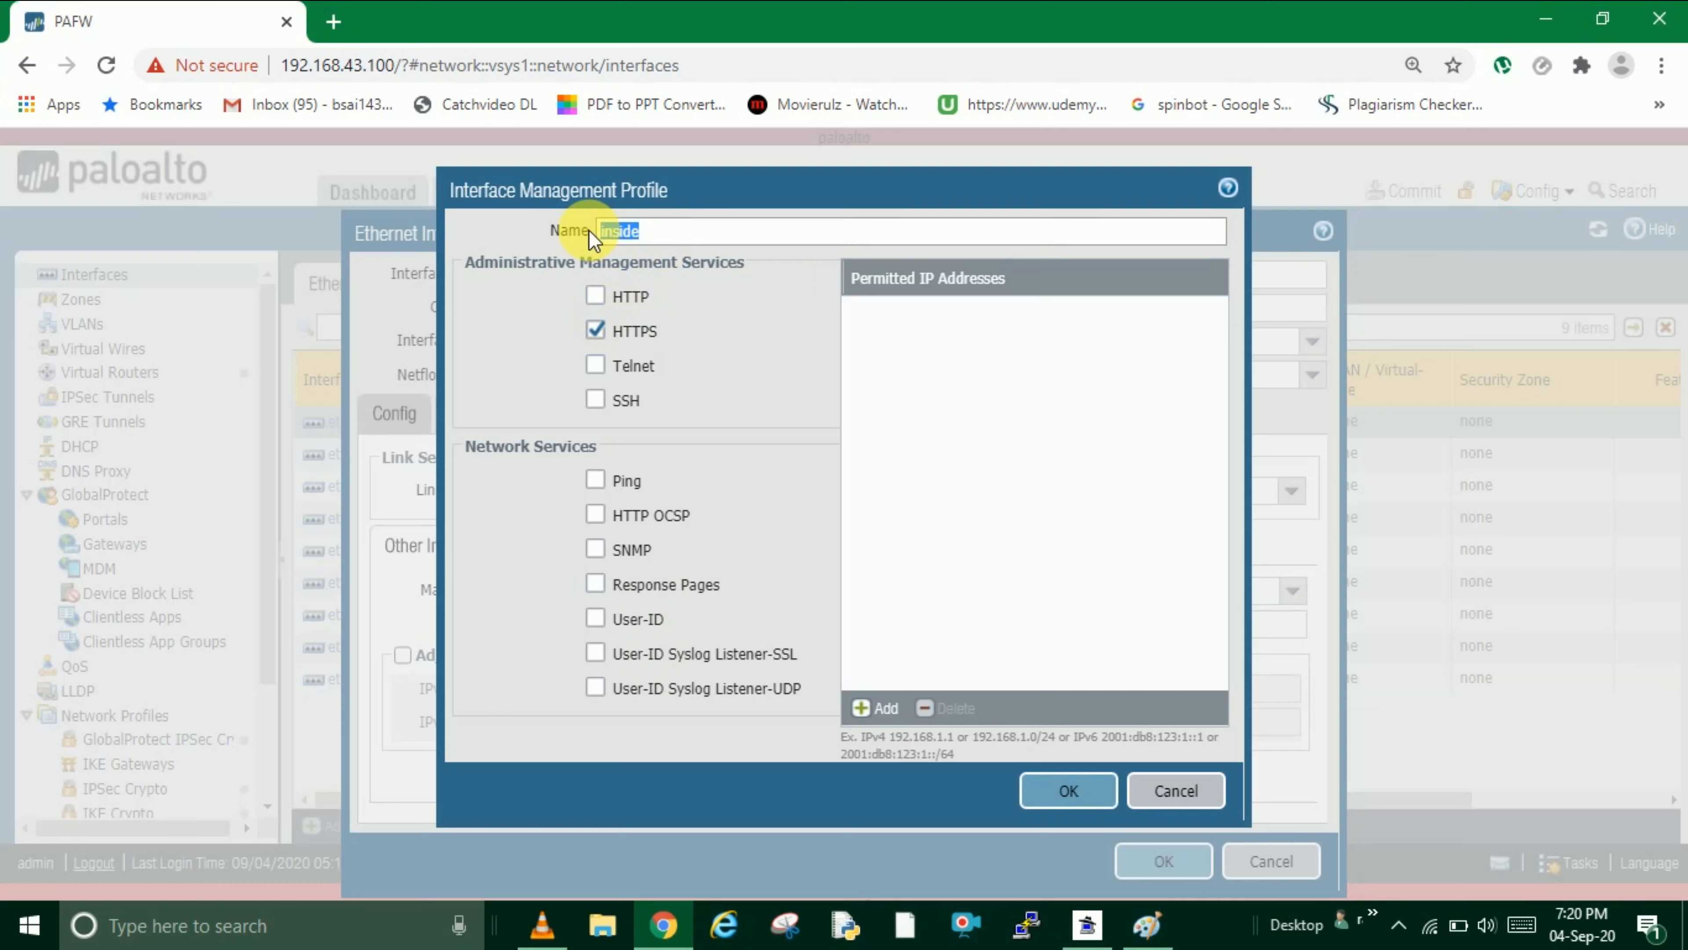
text(outside)
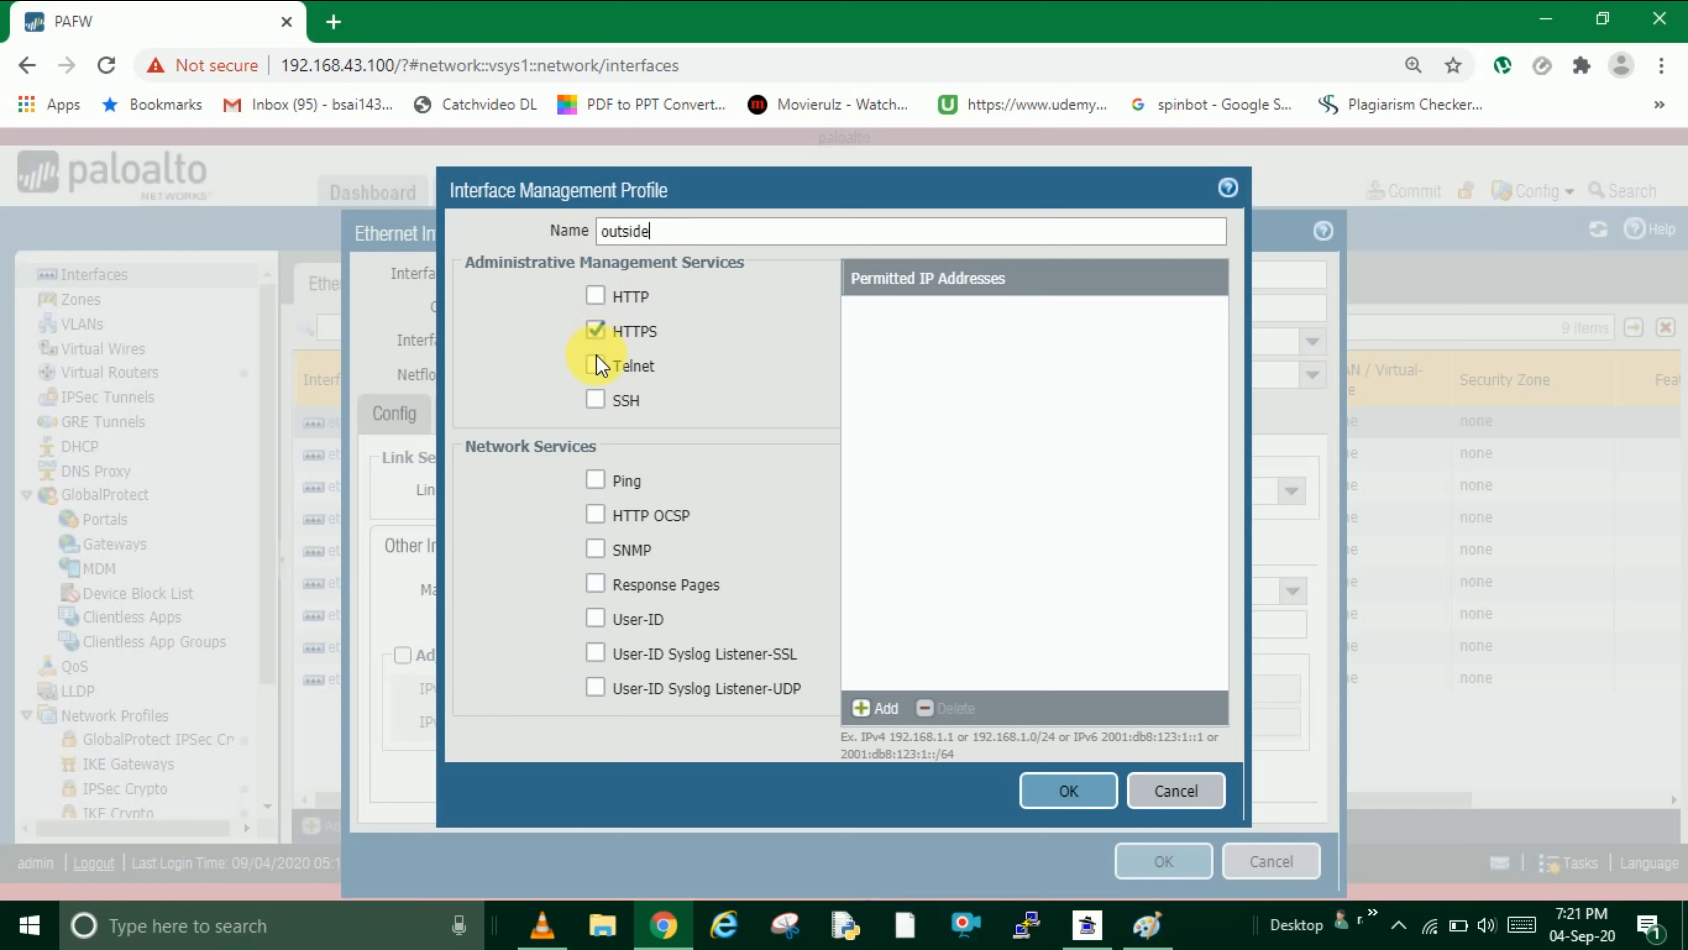
click(598, 402)
click(596, 480)
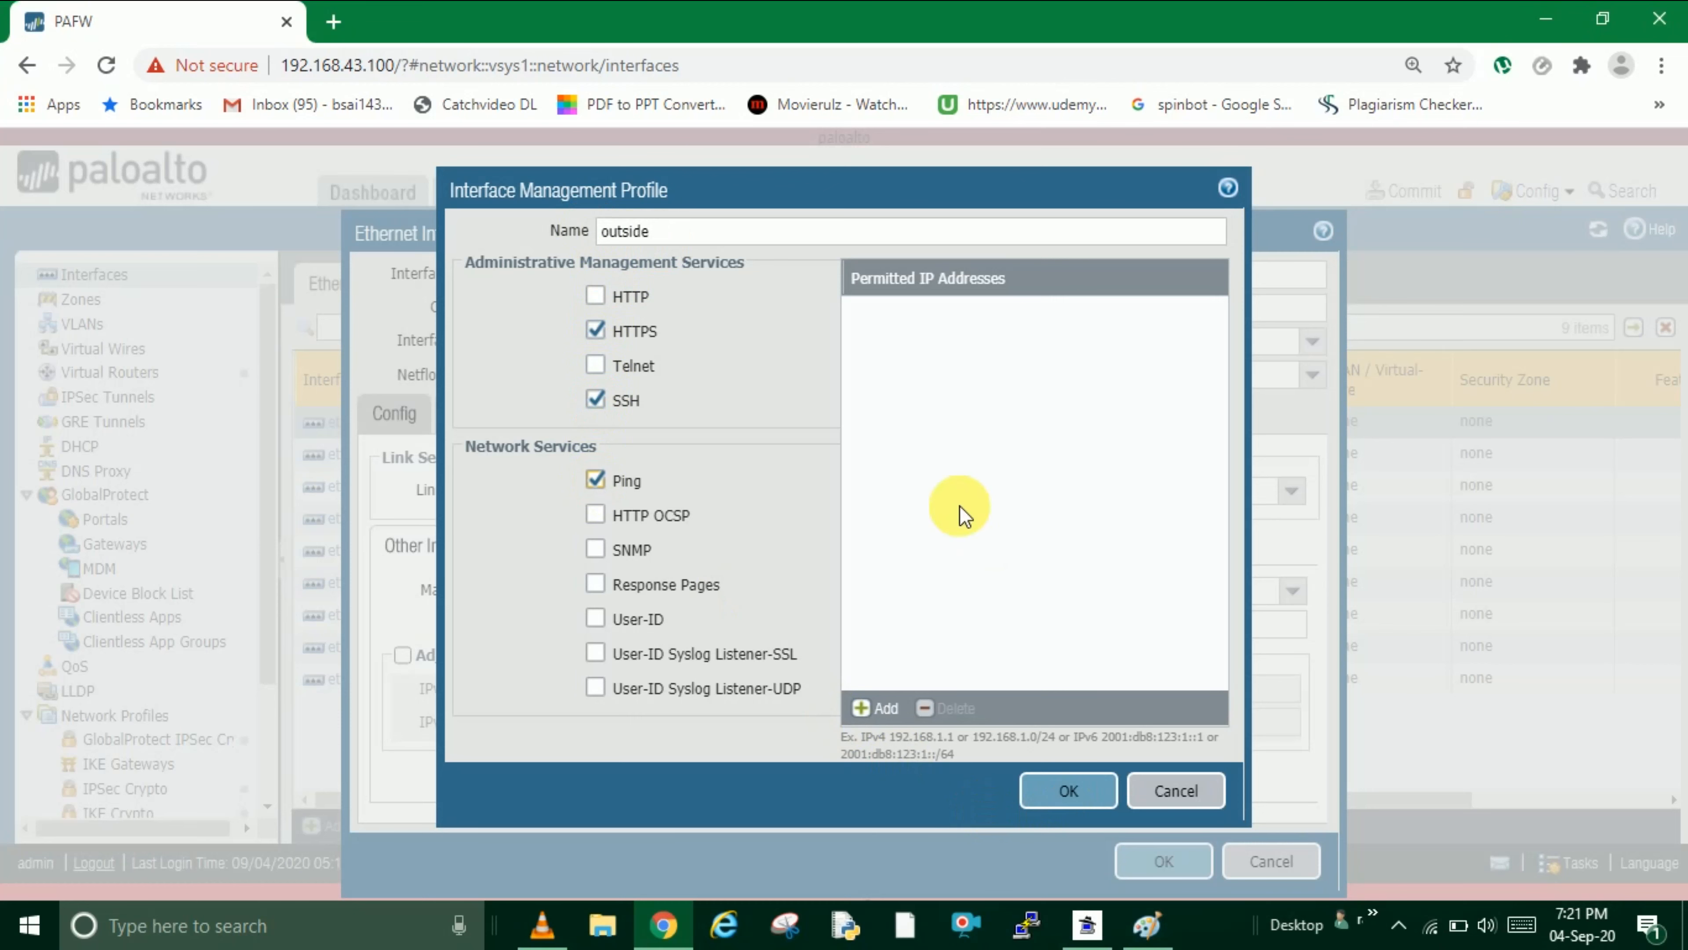
click(1068, 791)
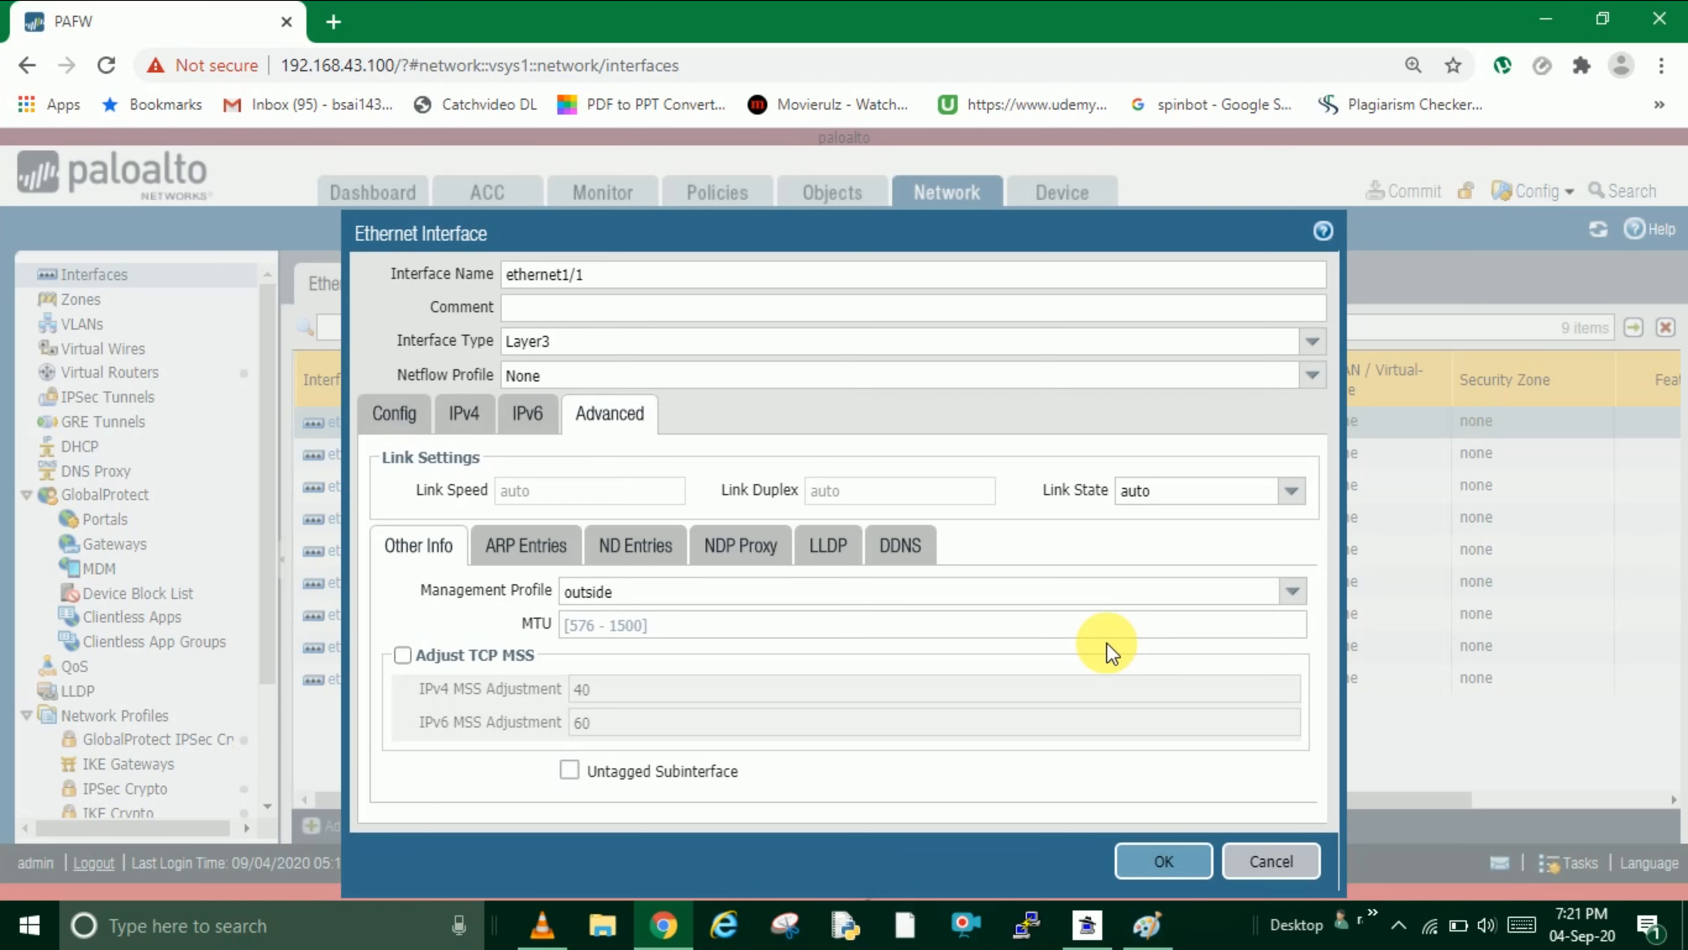
click(399, 414)
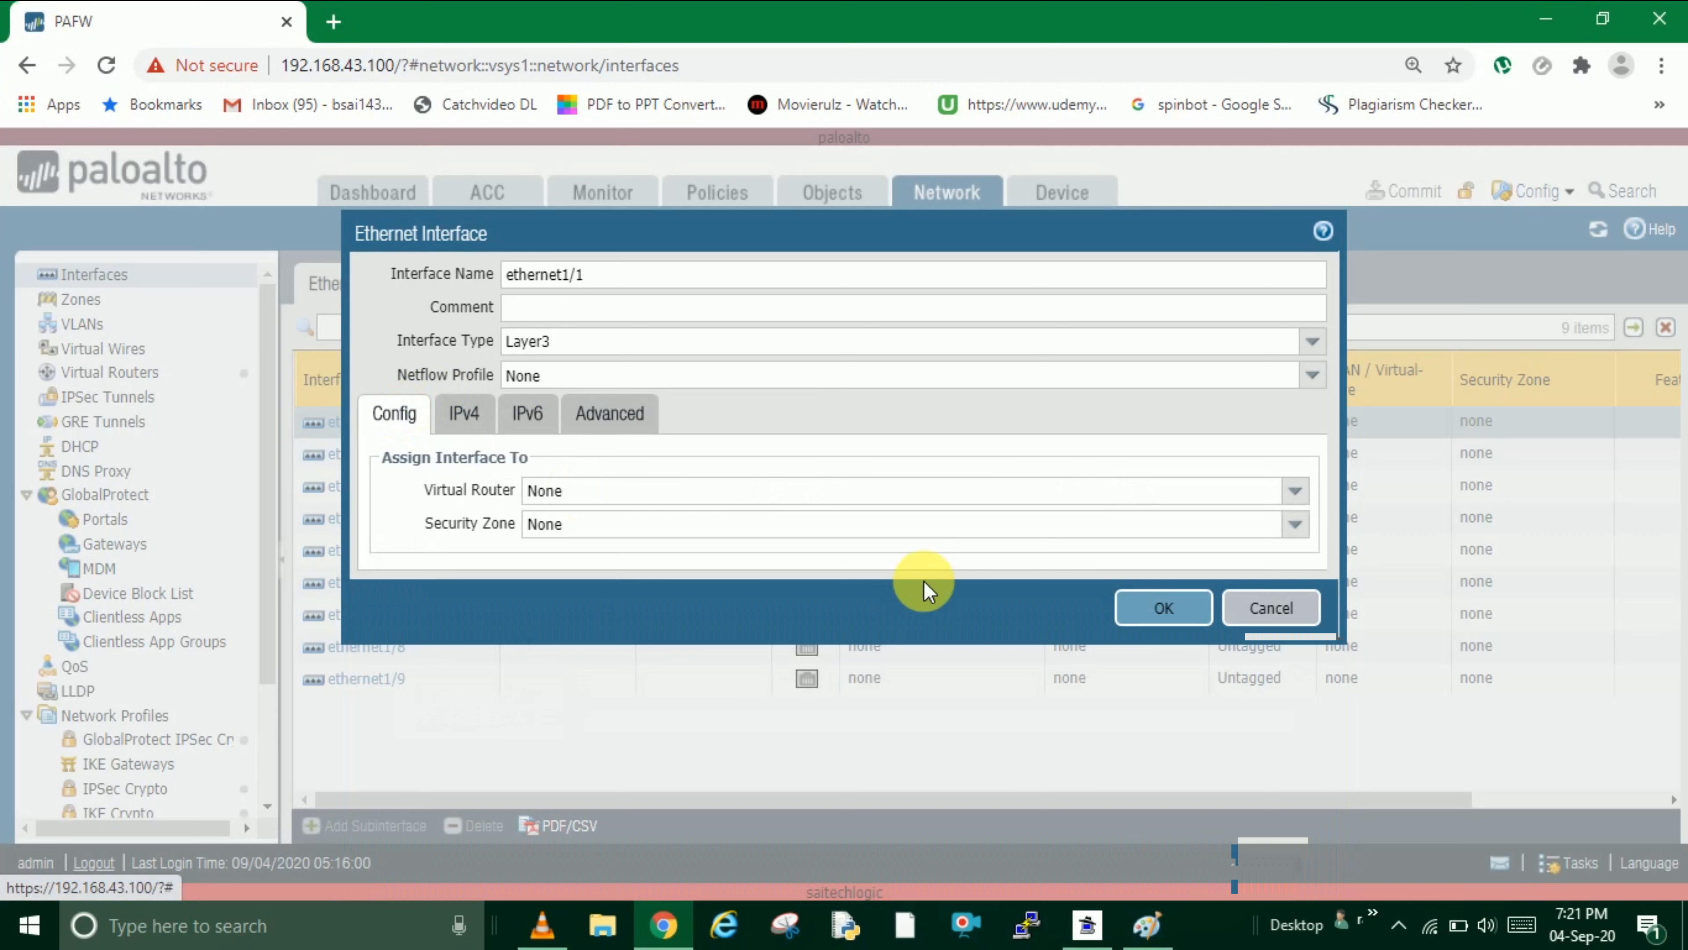
click(1181, 611)
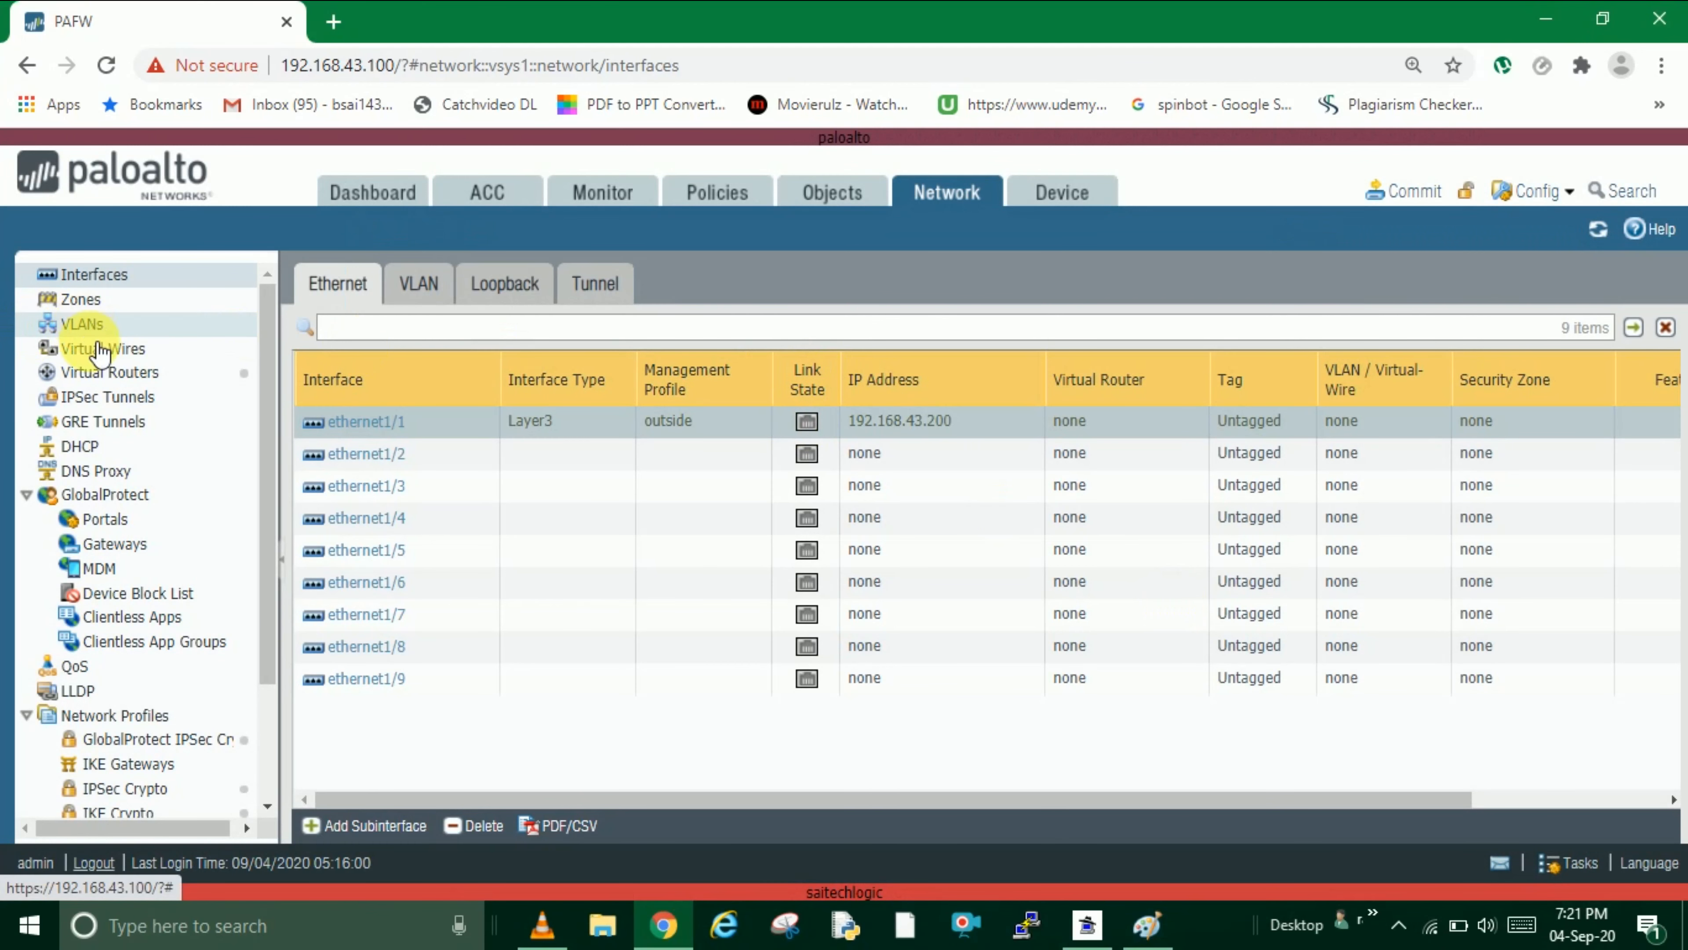
- Start a new virtual router and name it "VR"
click(123, 372)
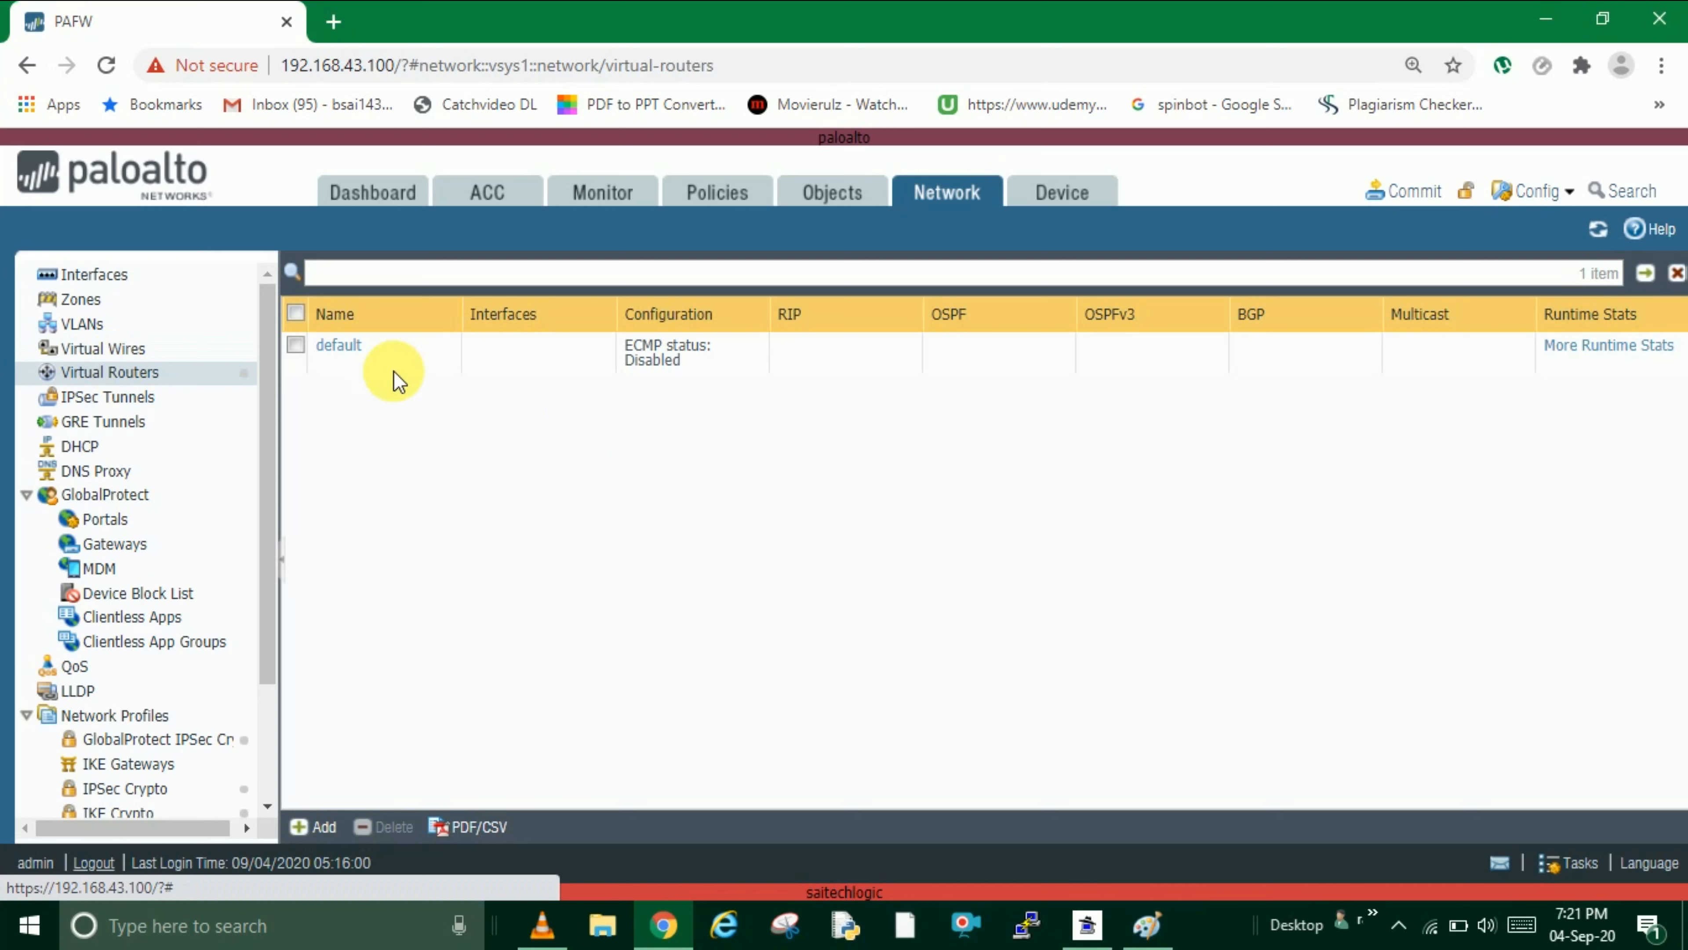
click(565, 356)
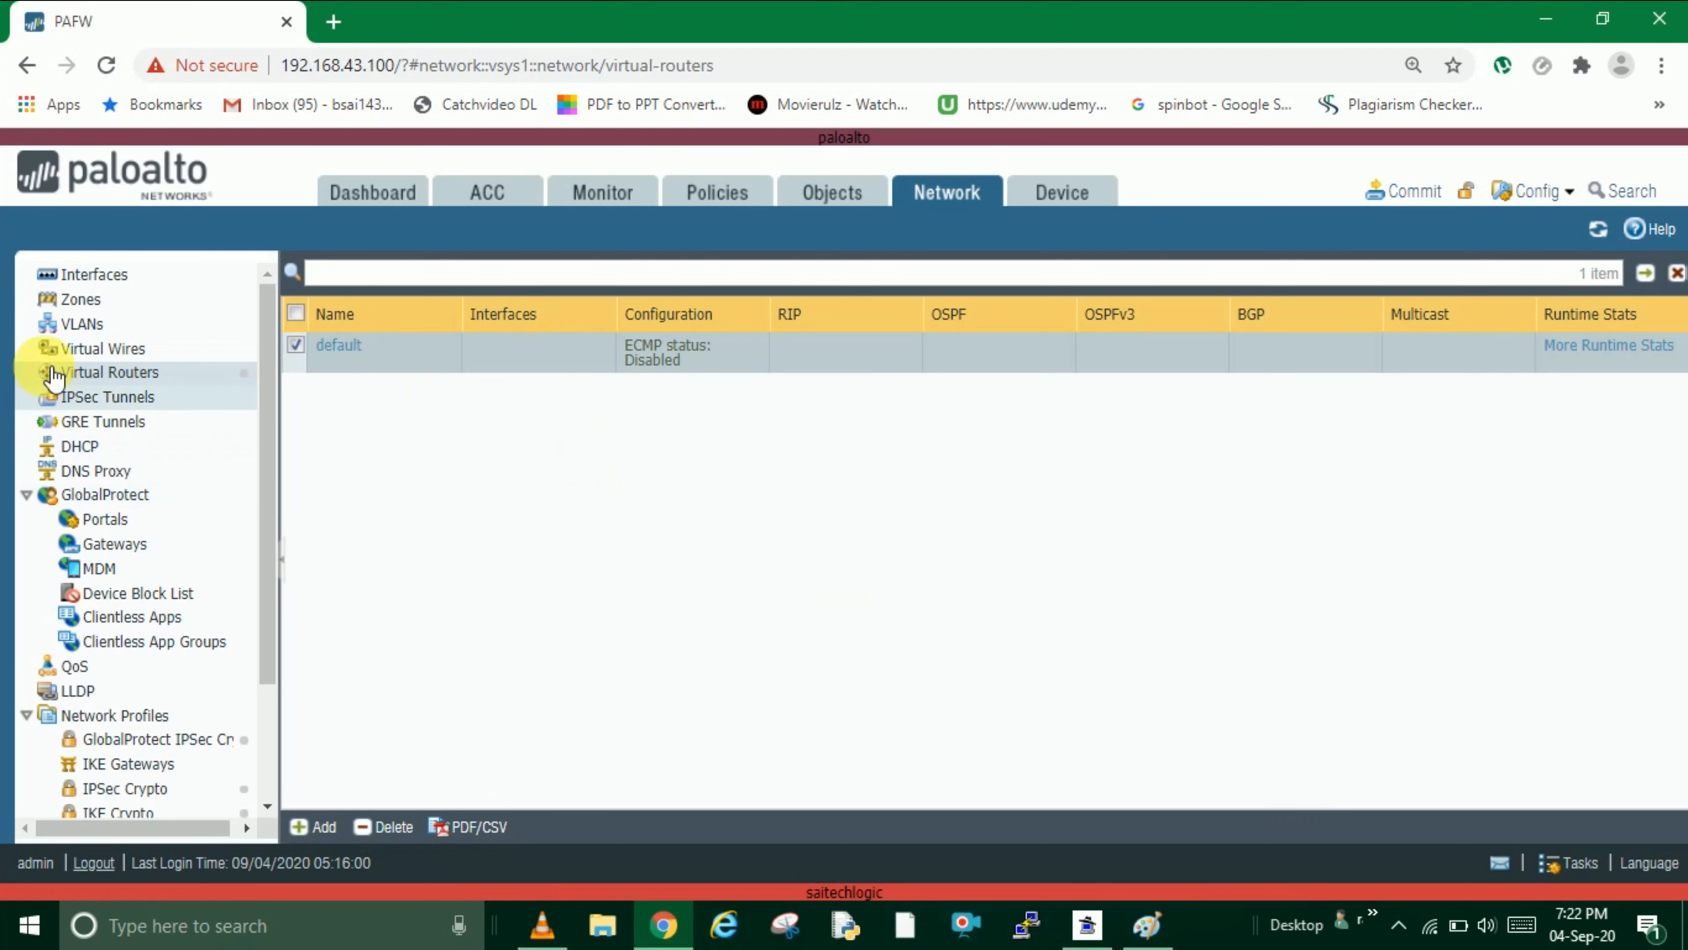
click(325, 832)
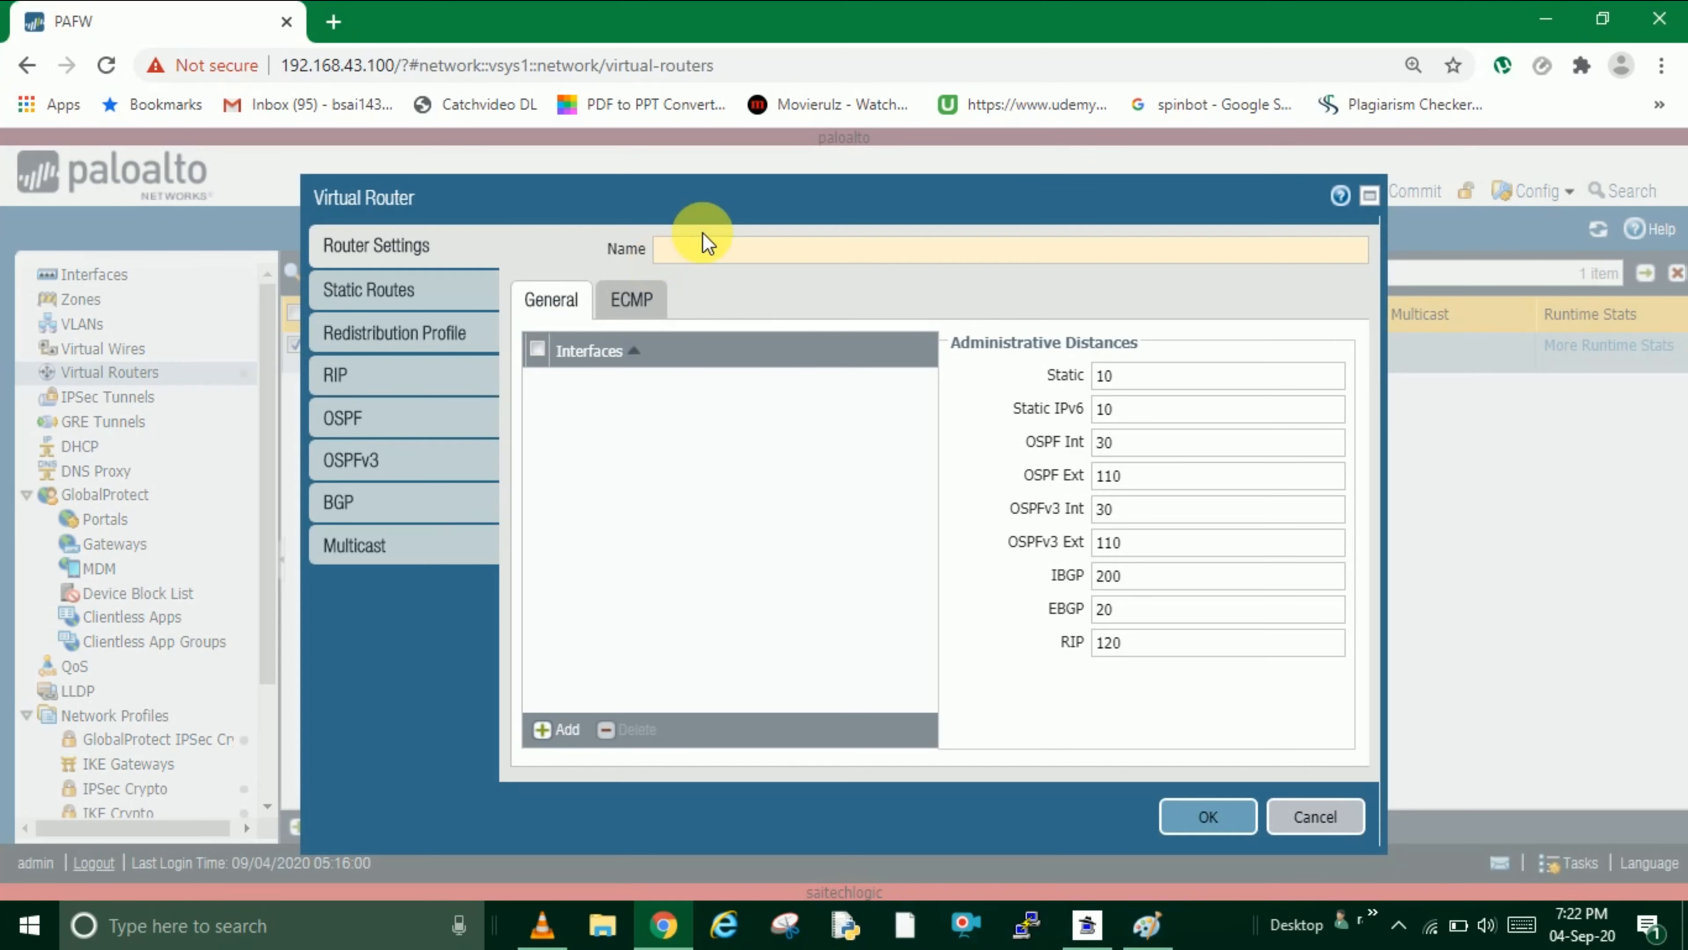
click(724, 256)
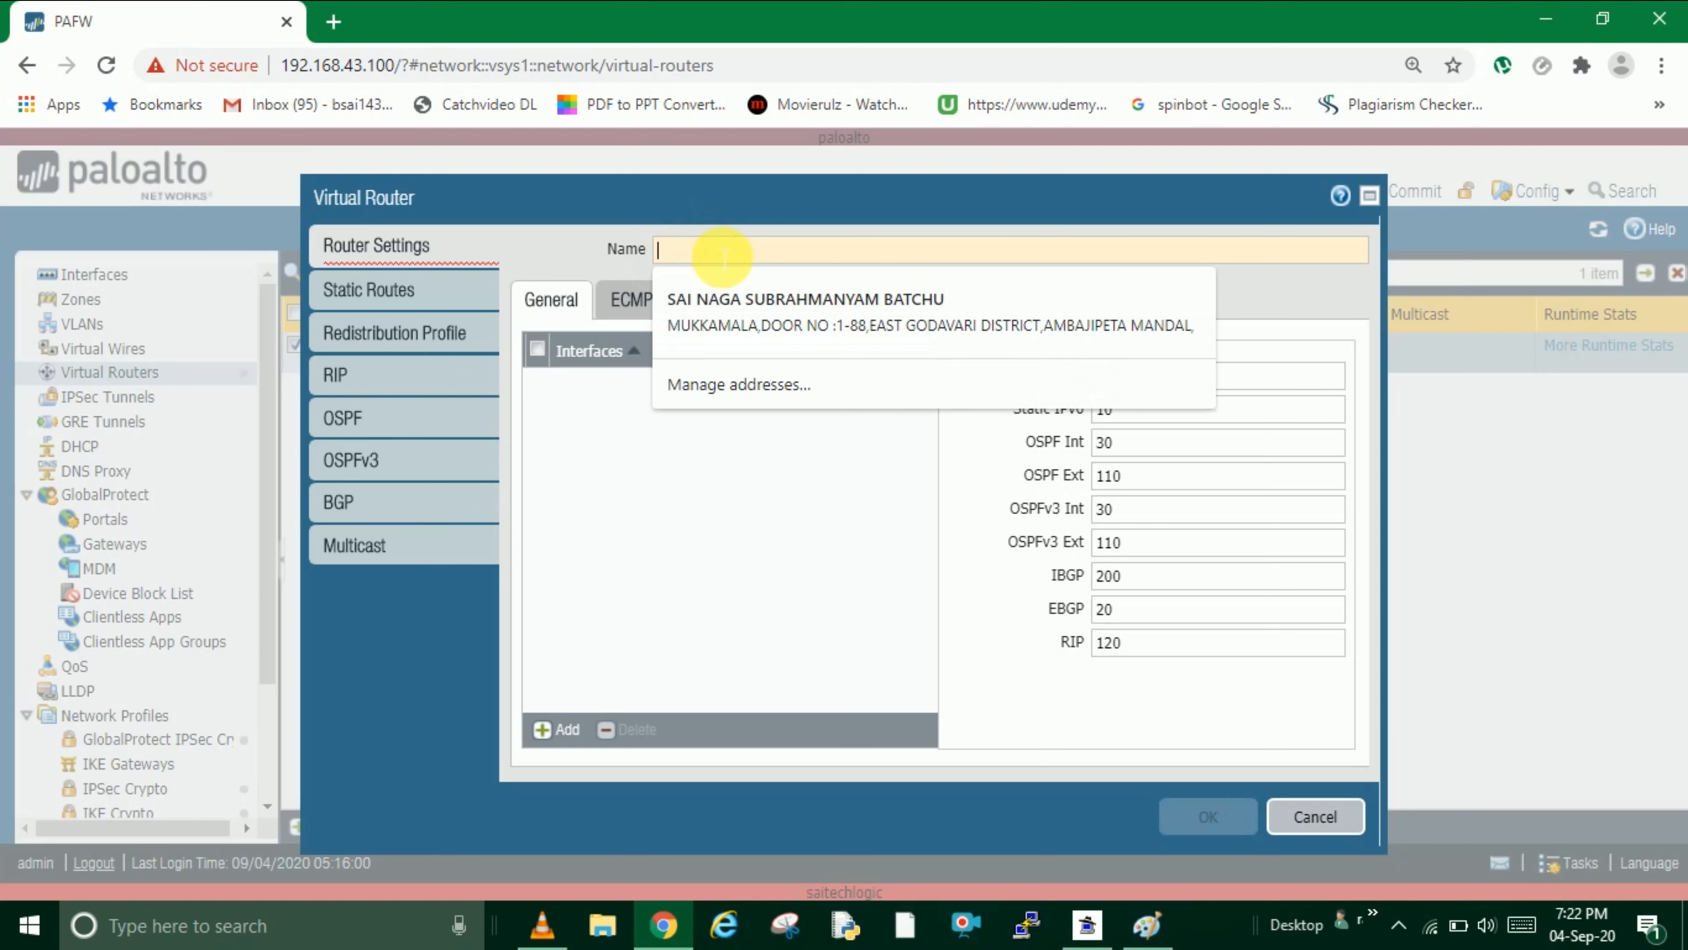
text(VR)
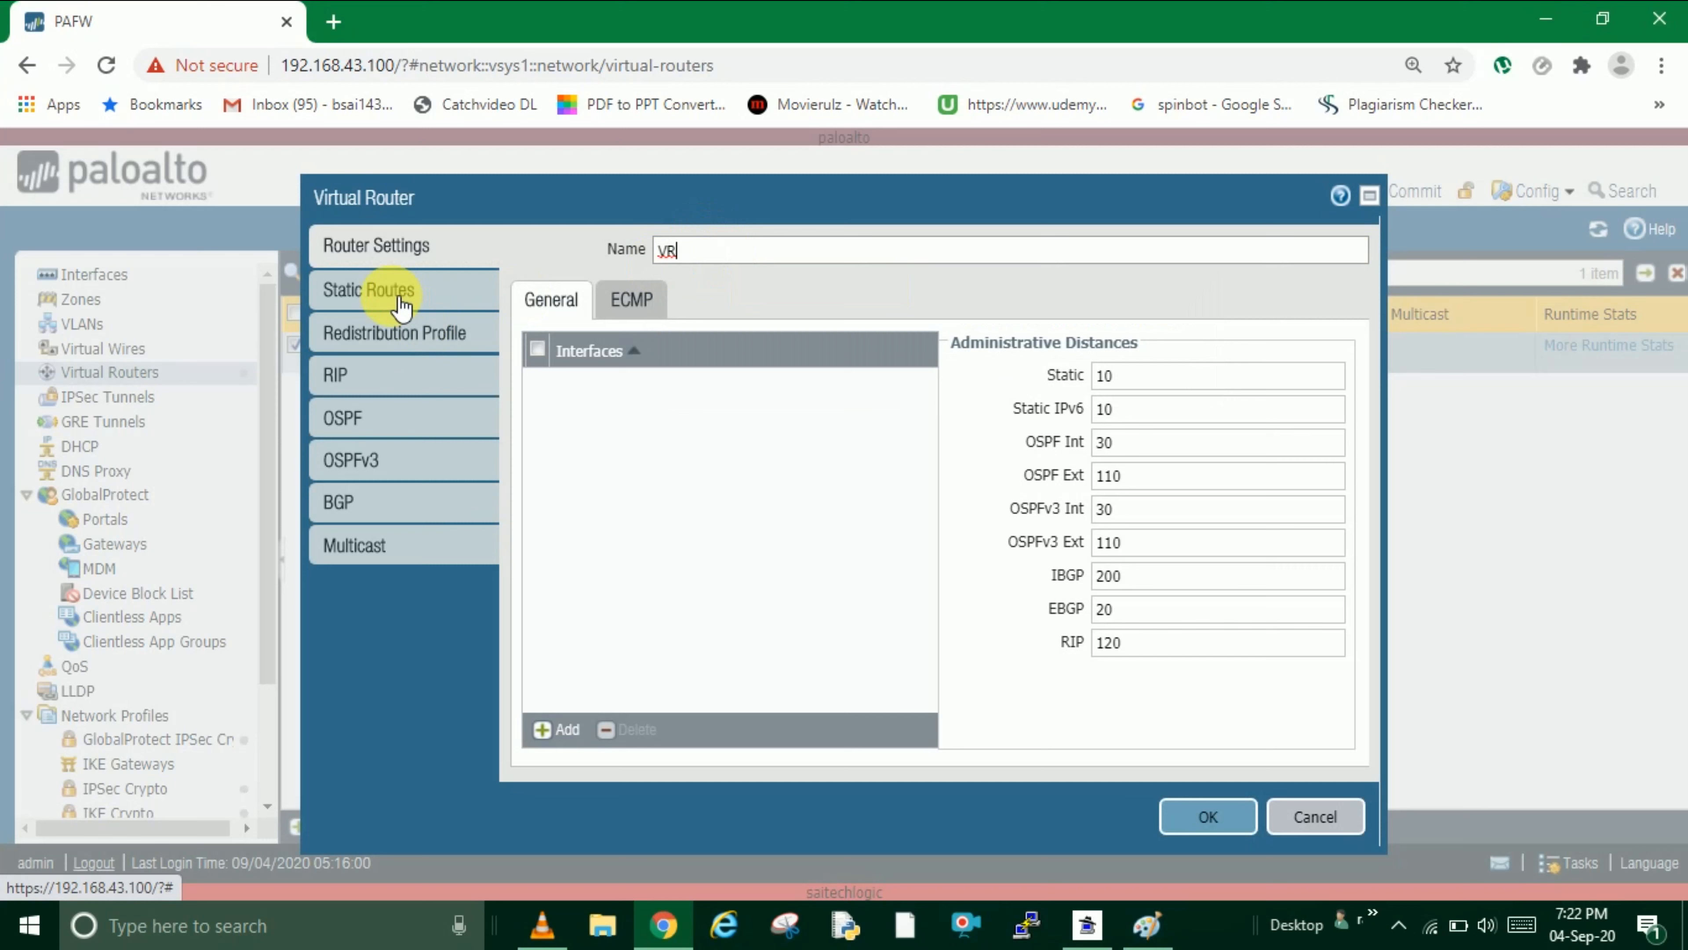
- Add interface ethernet1/1 to the general router settings of virtual router VR
click(399, 303)
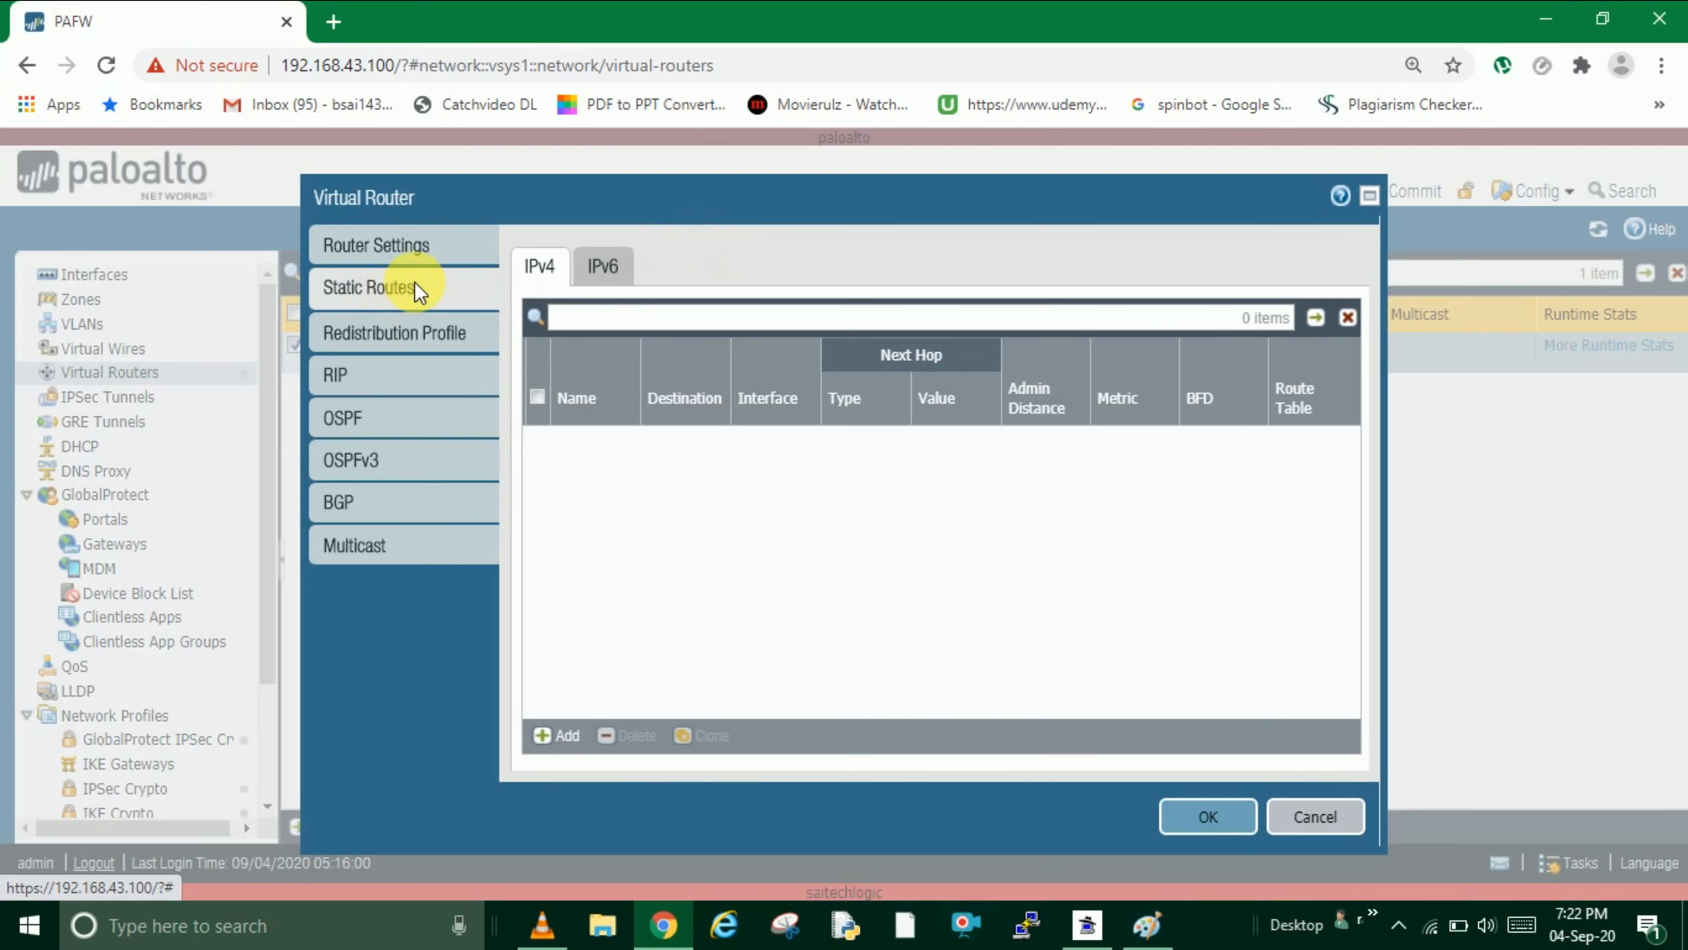
click(377, 246)
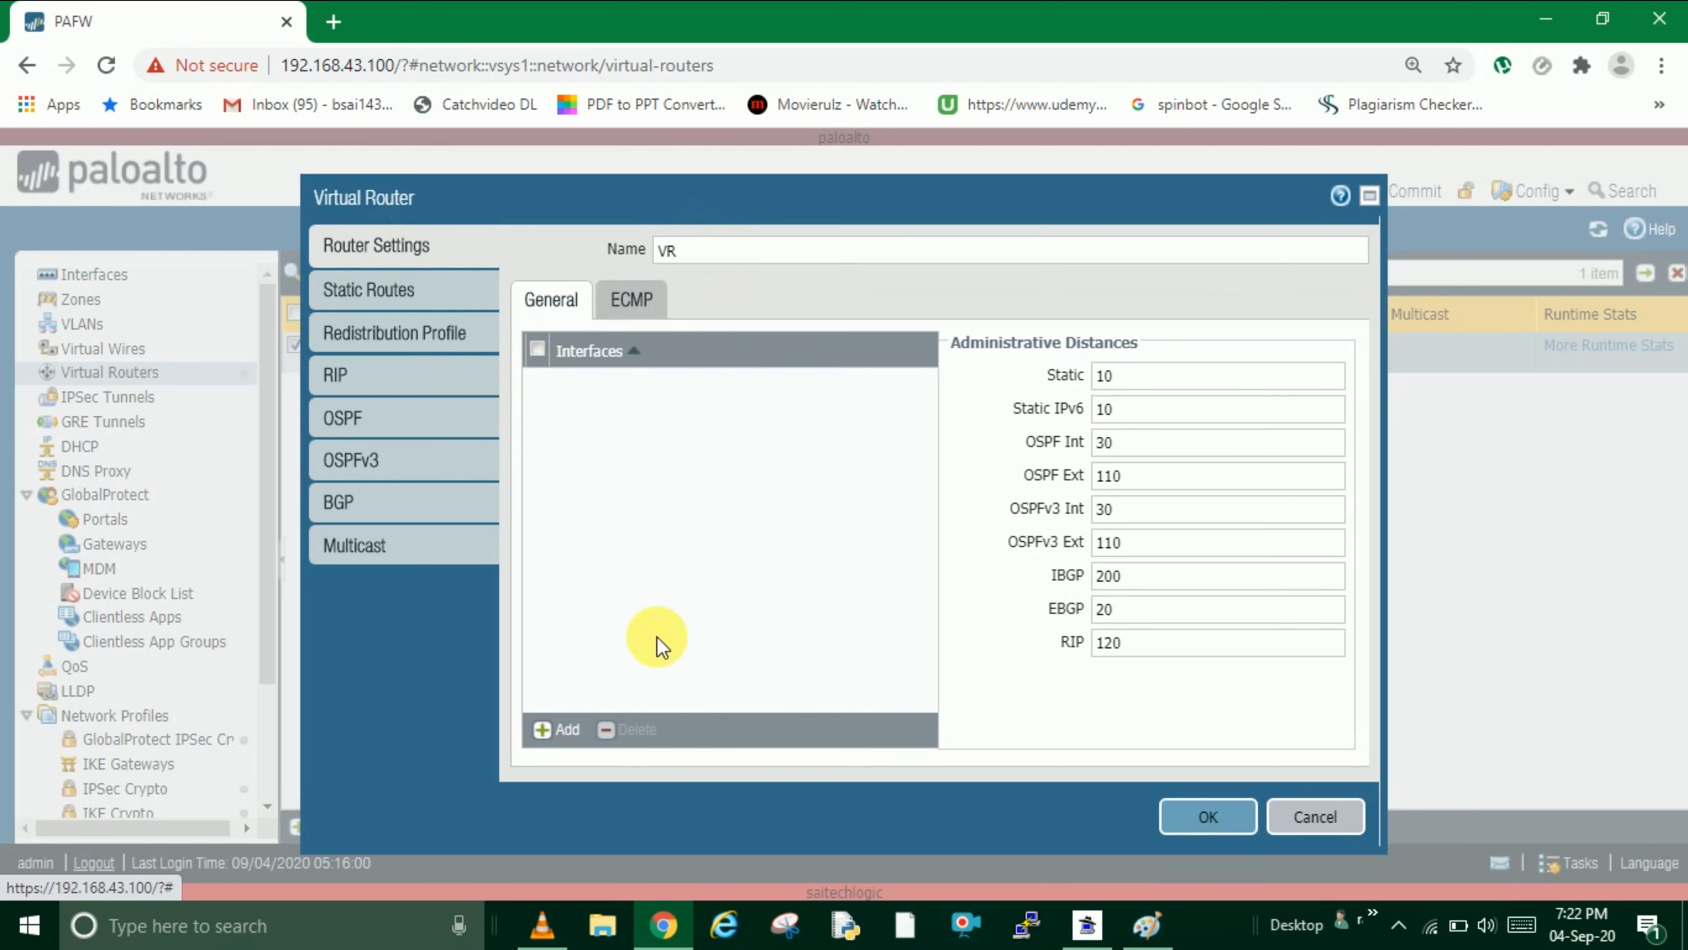
click(560, 729)
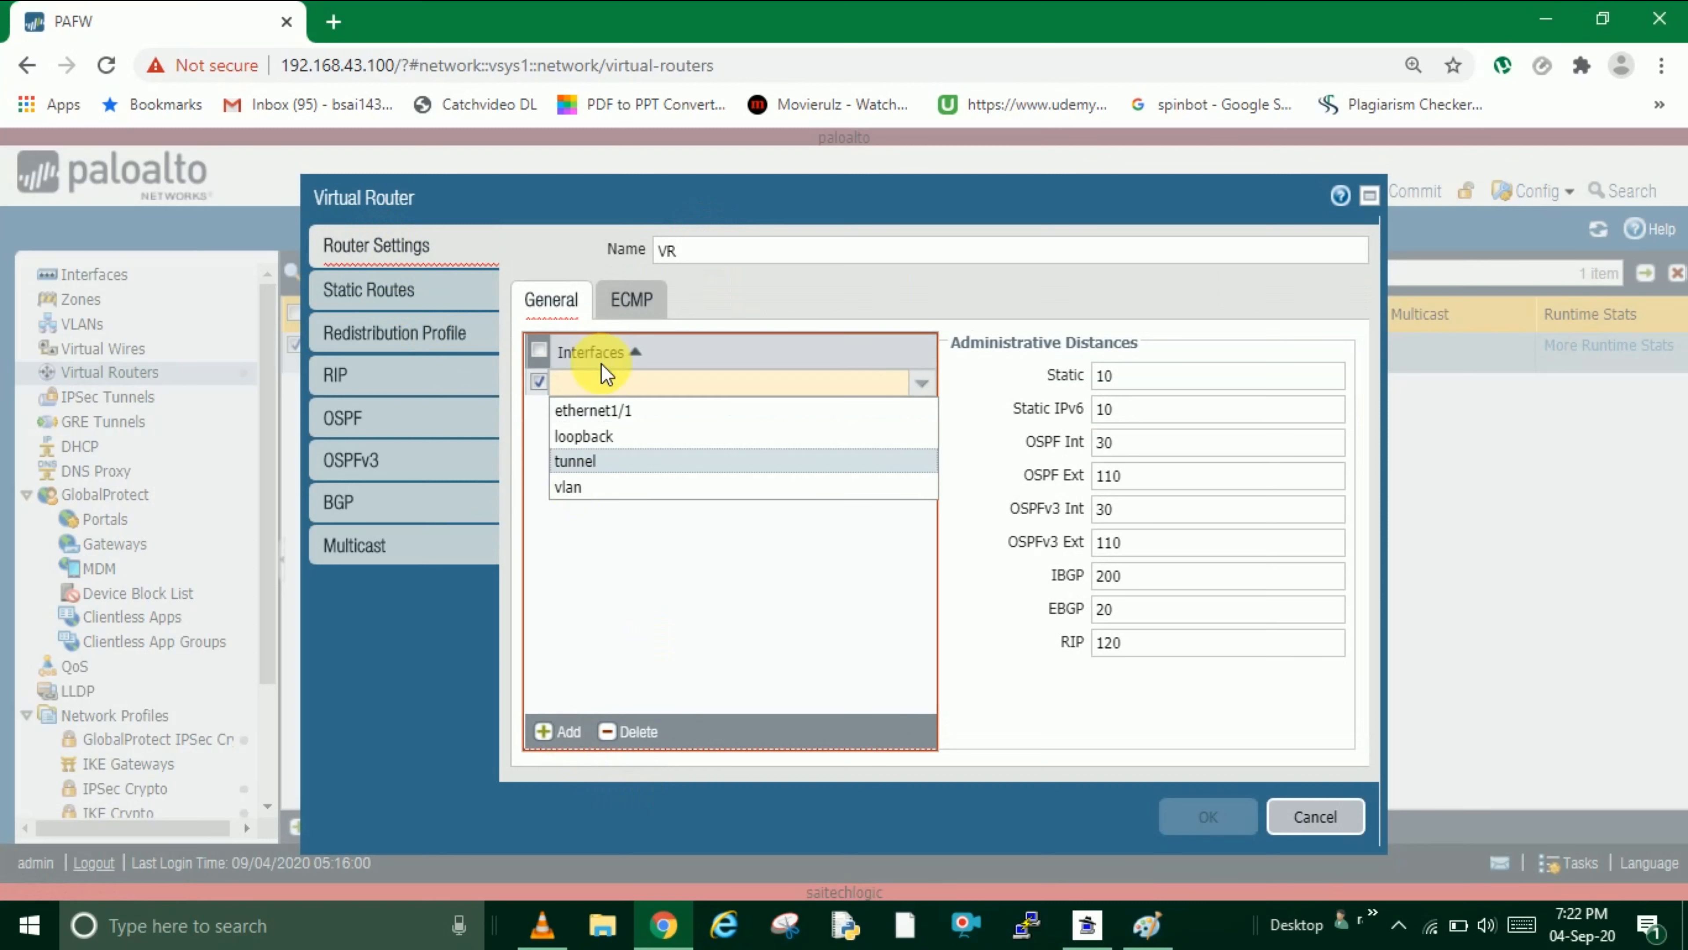
click(605, 409)
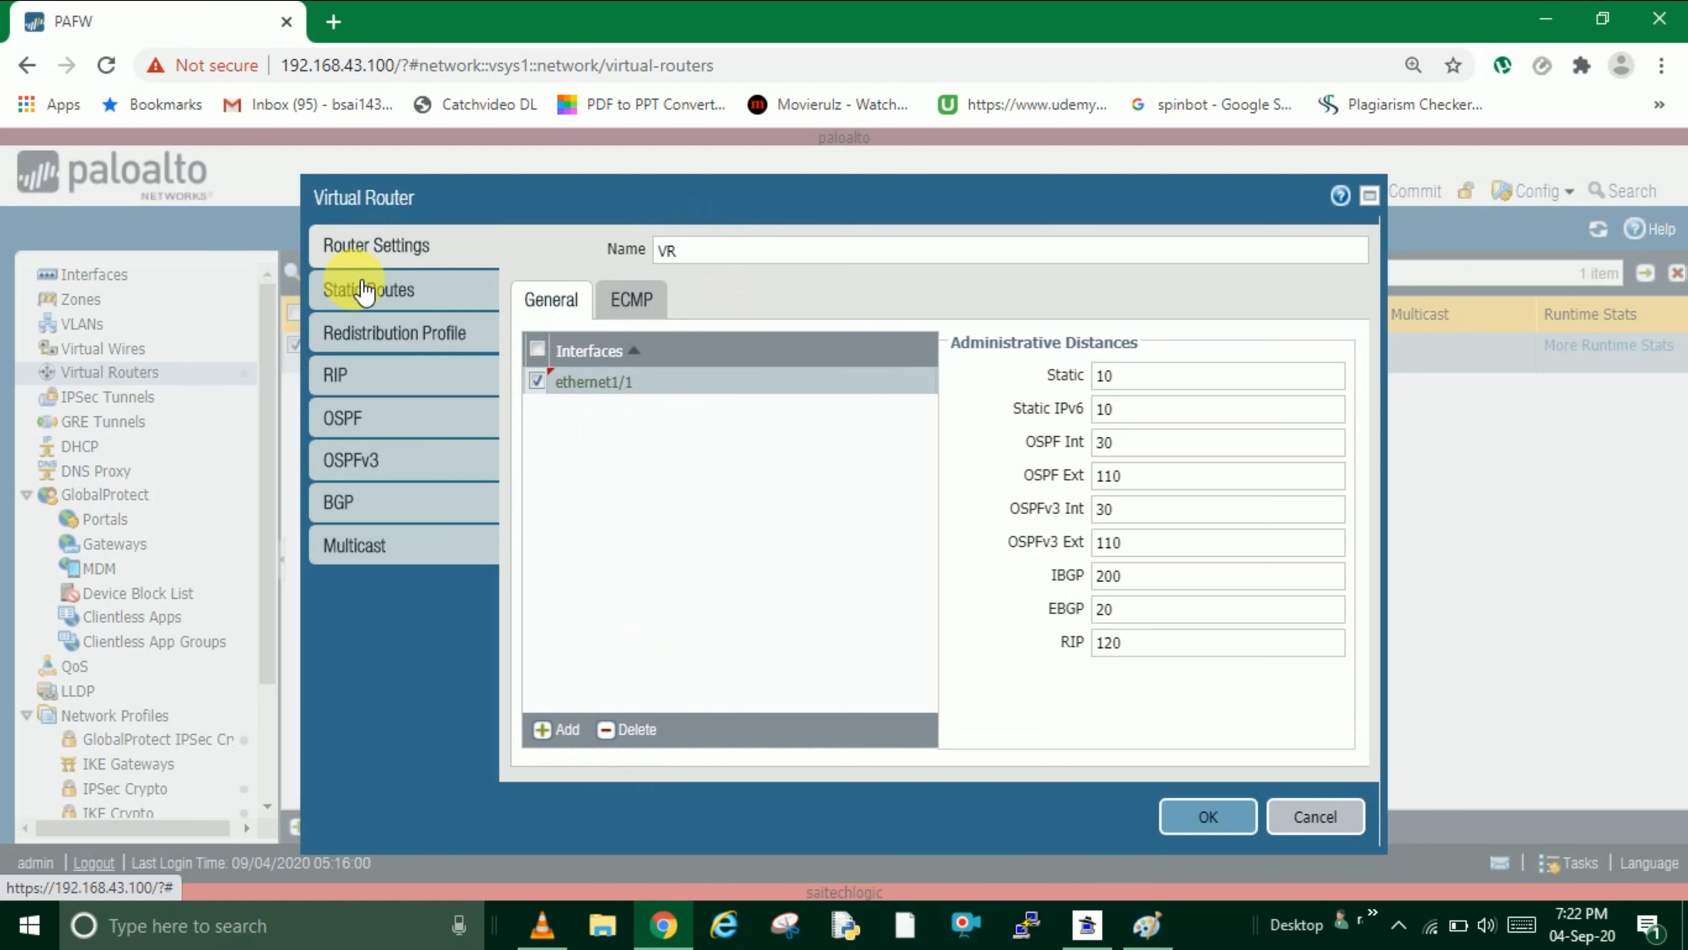
- Add an IPv4 static route to the virtual router, named "SR-1" with destination 0.0.0.0/0
click(365, 291)
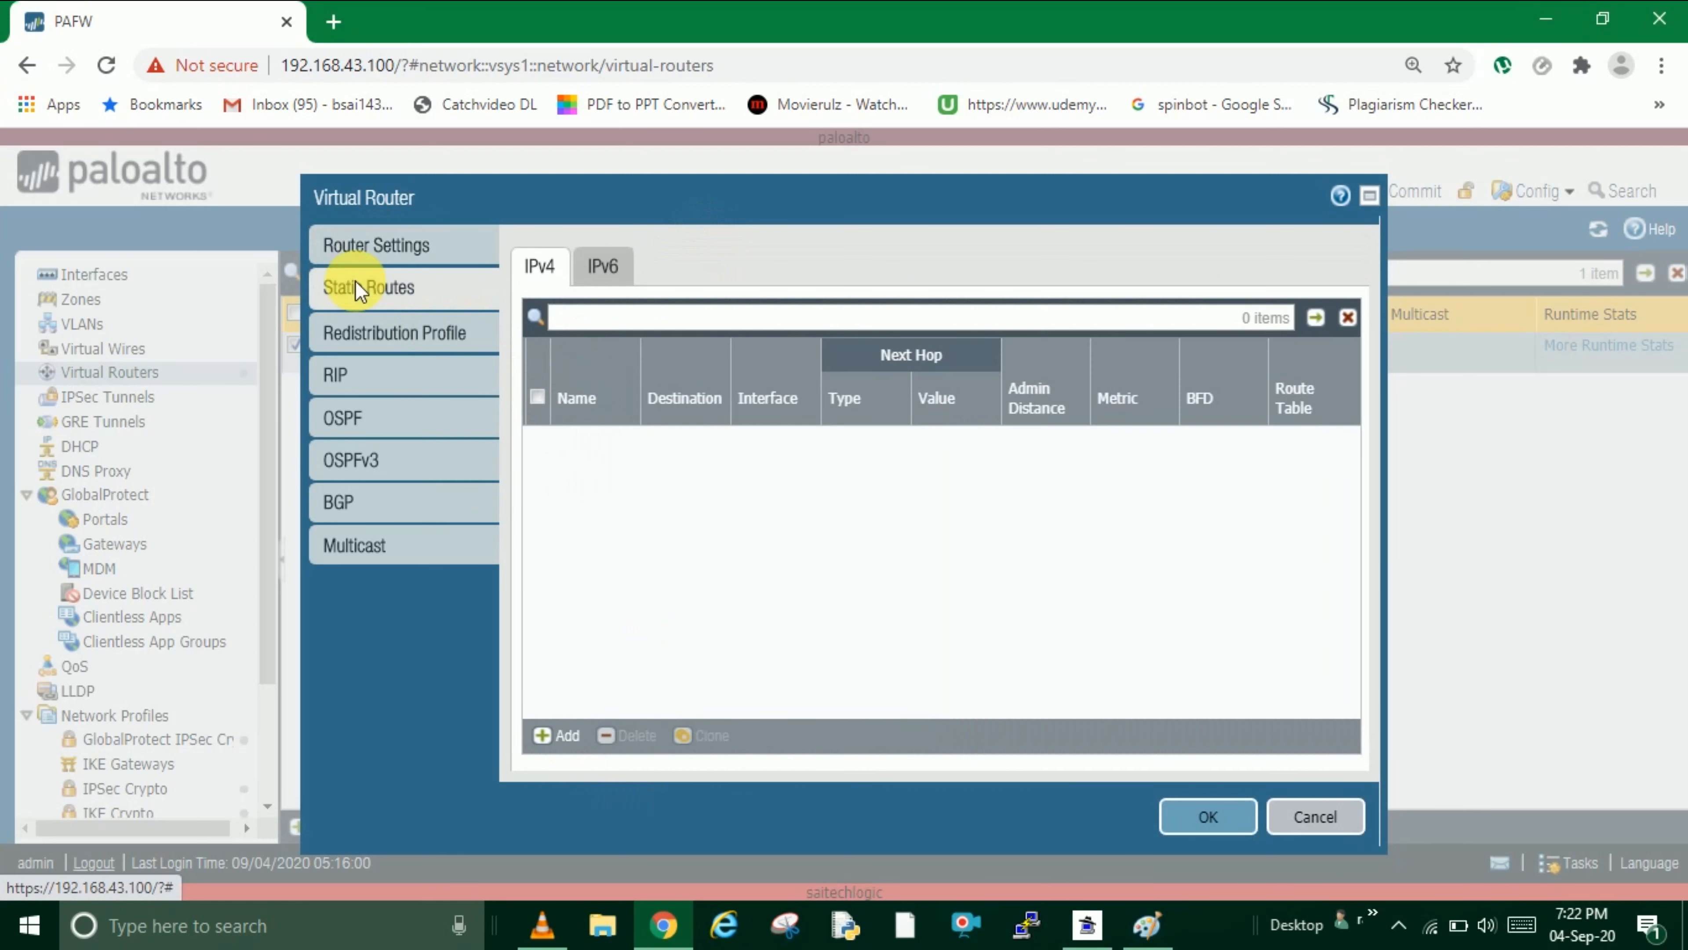
click(570, 742)
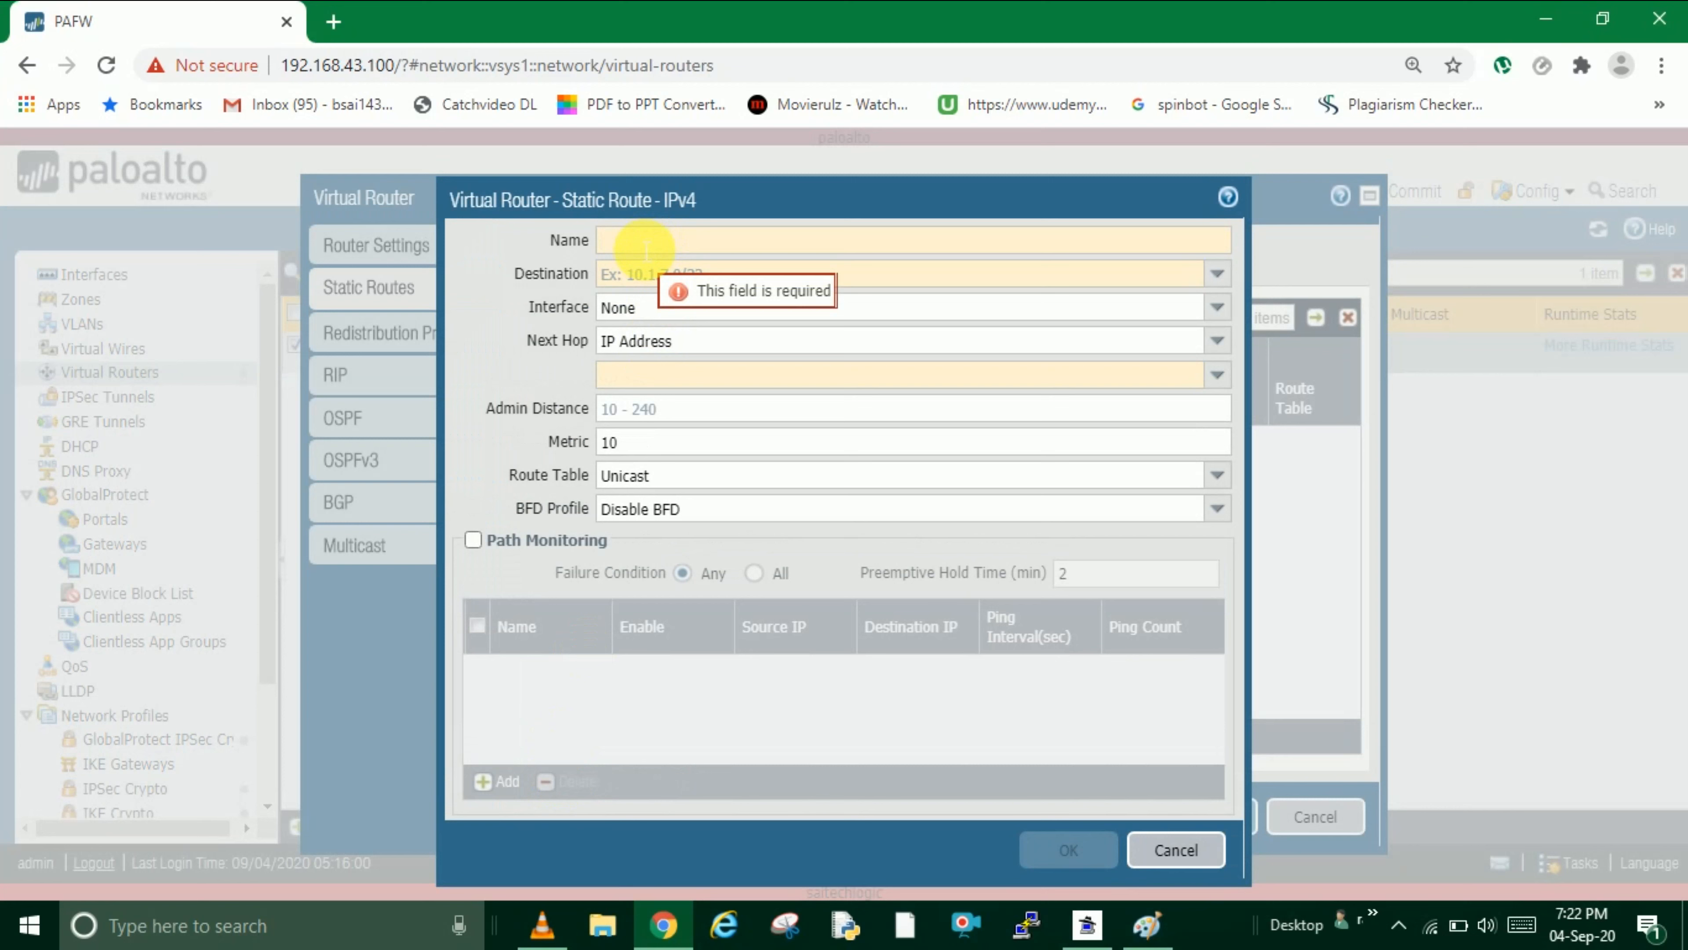
text(R-1)
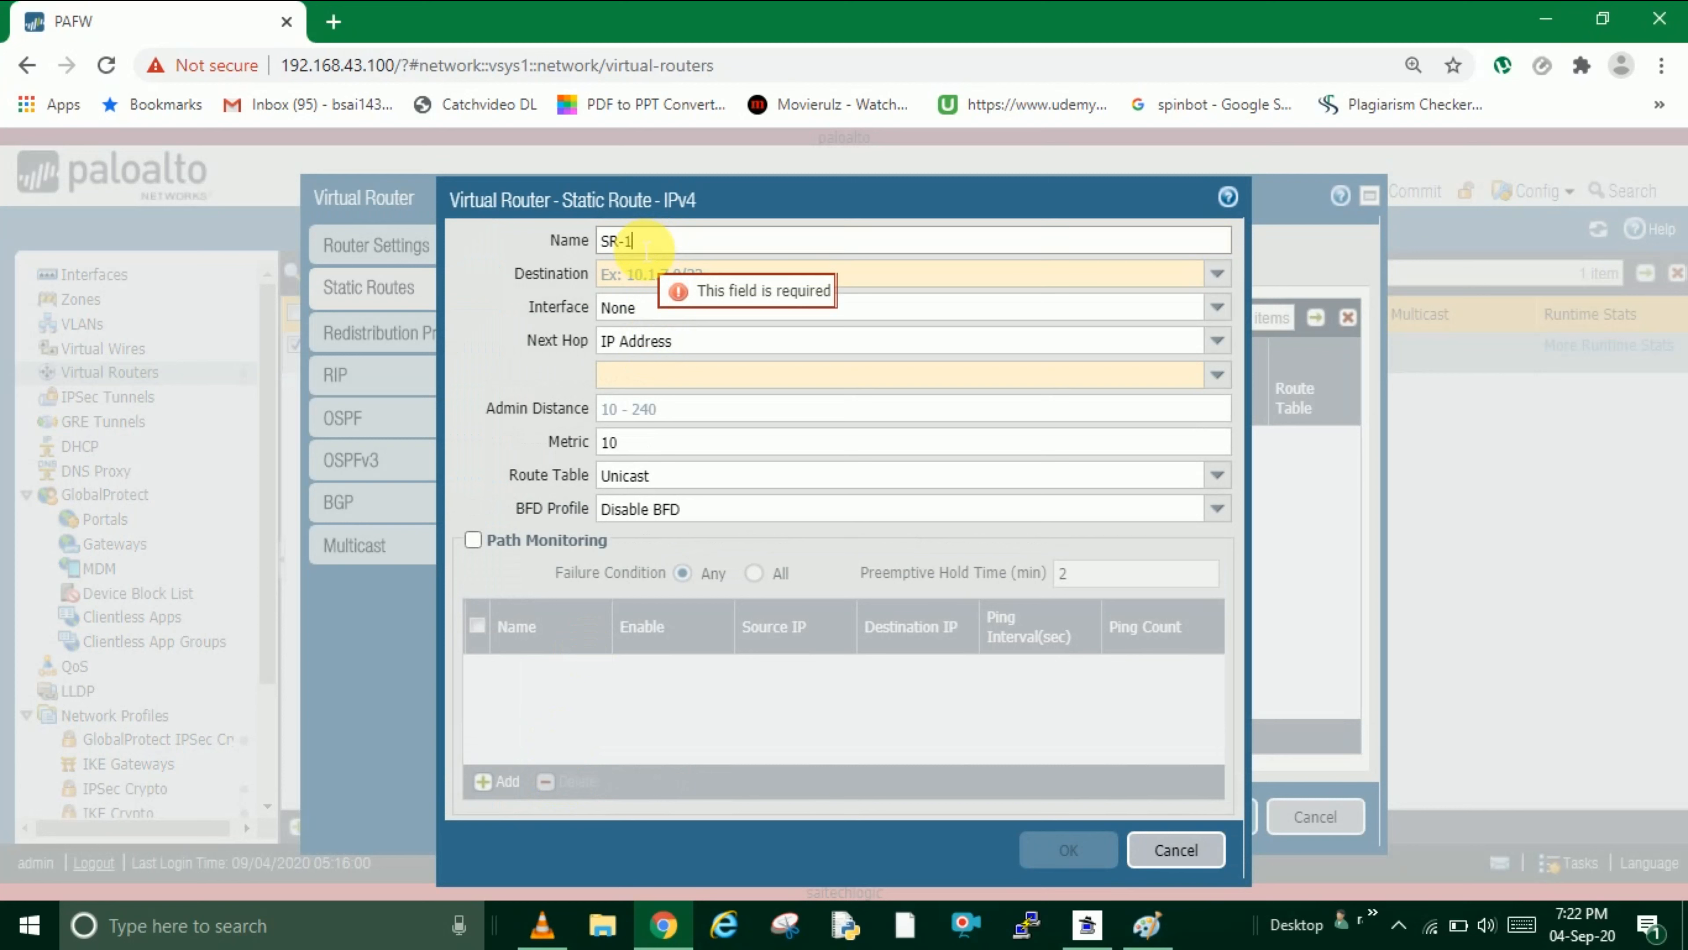
click(636, 275)
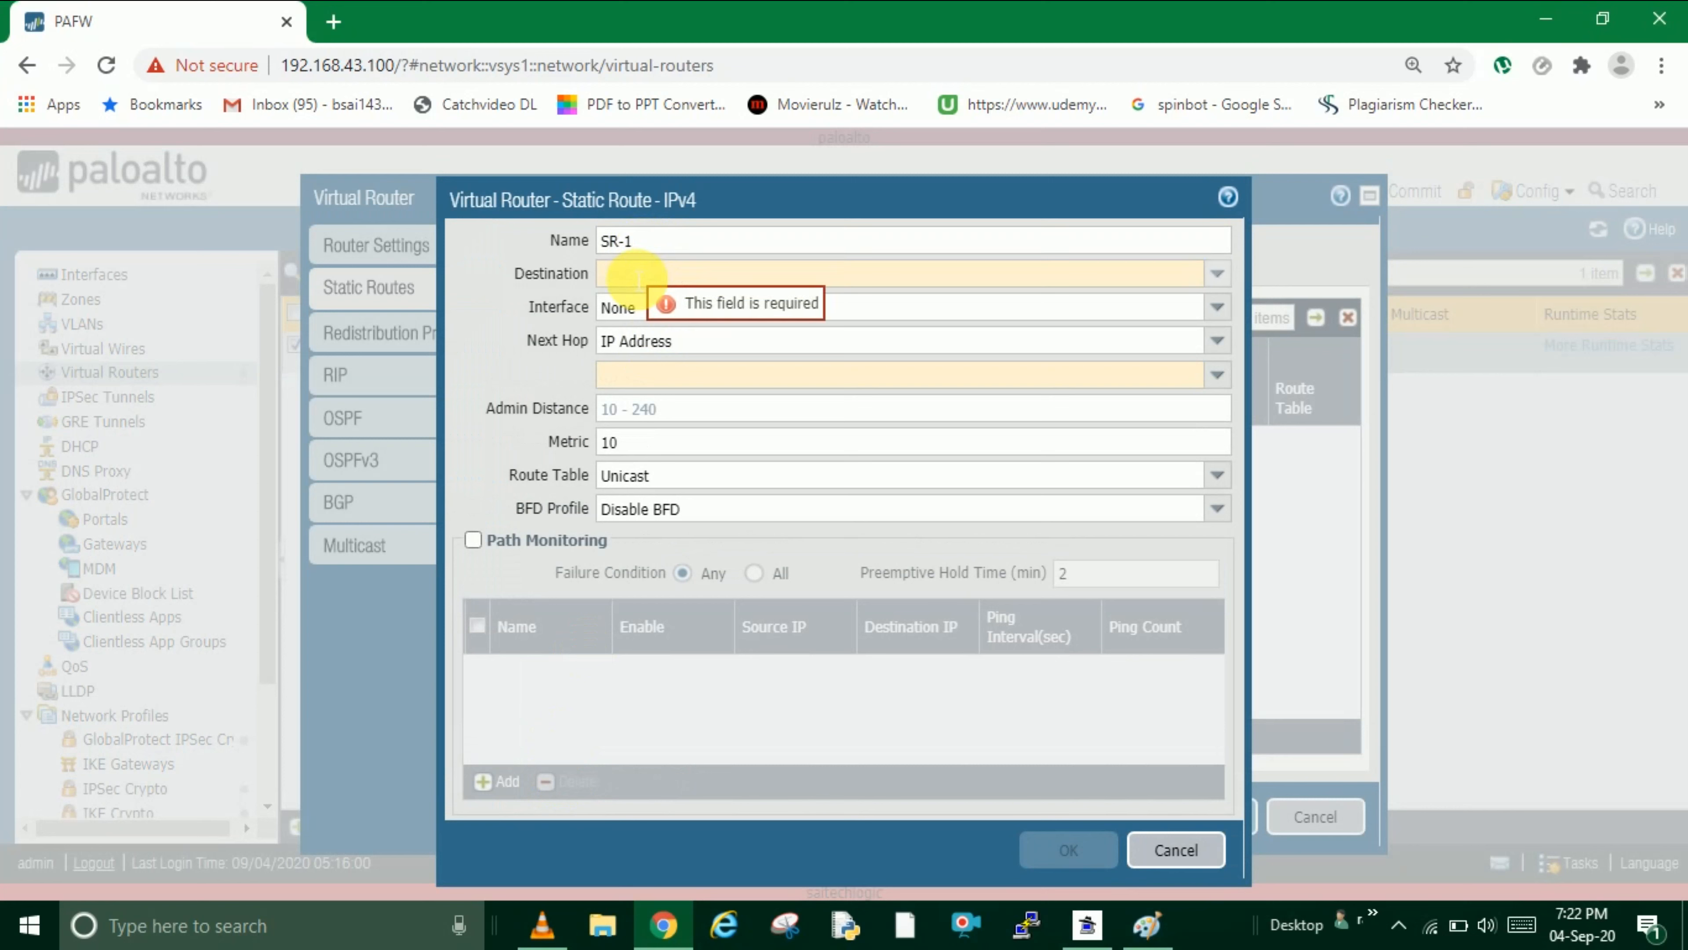
text(0.0.)
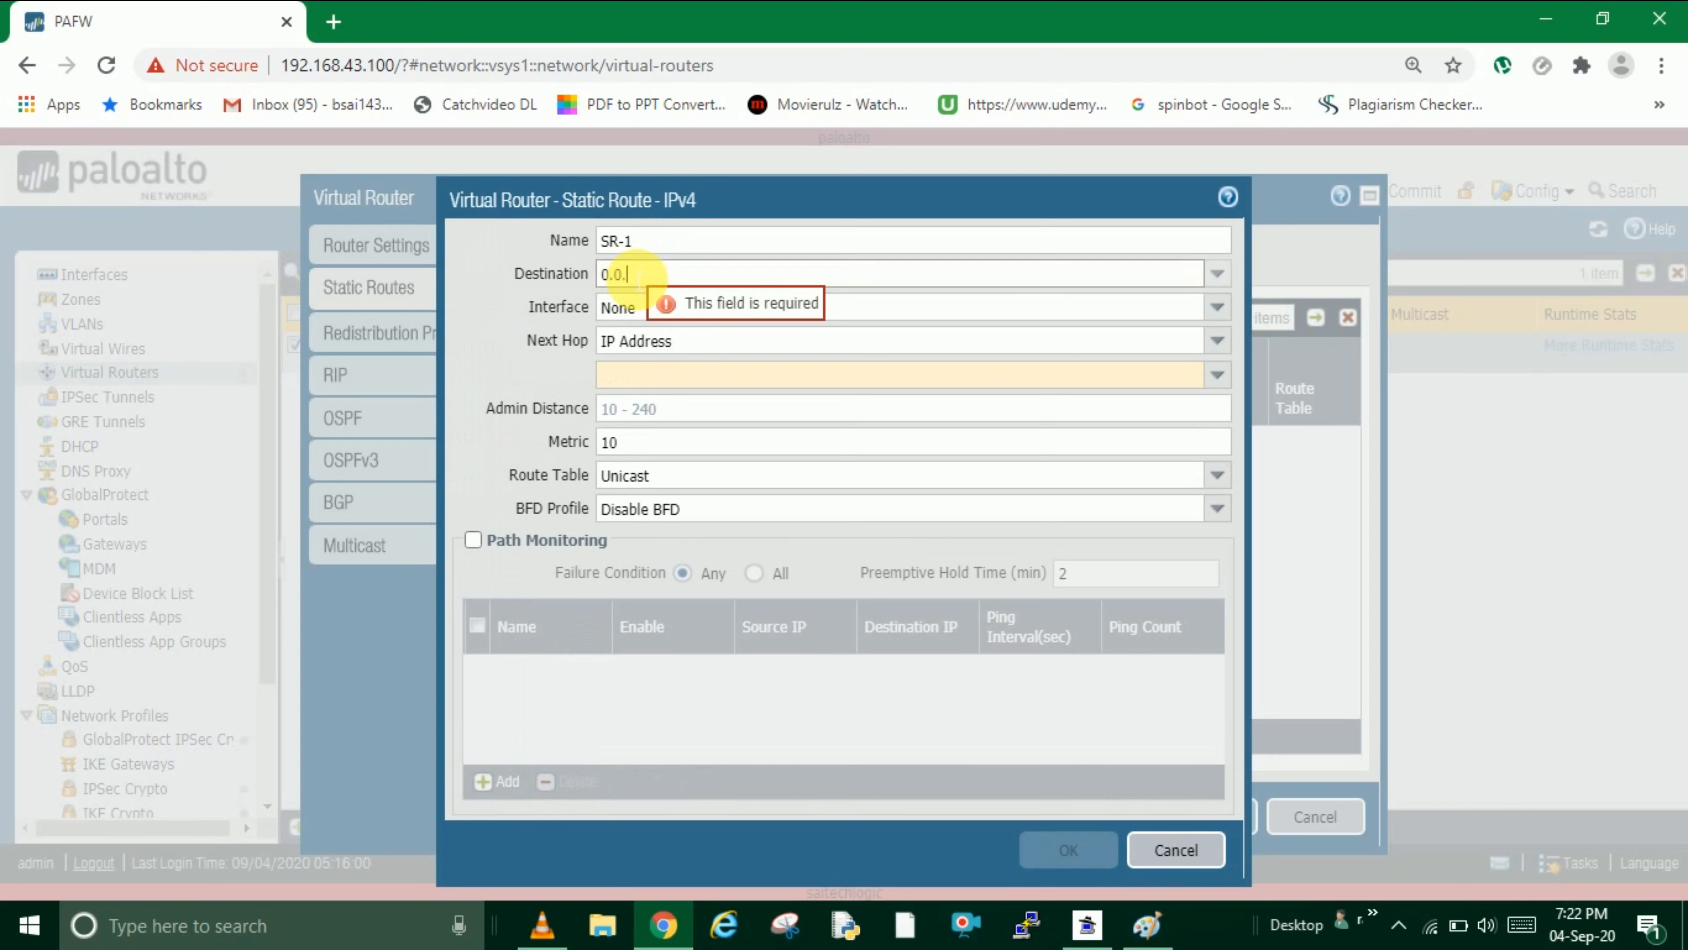
text(0.0/0)
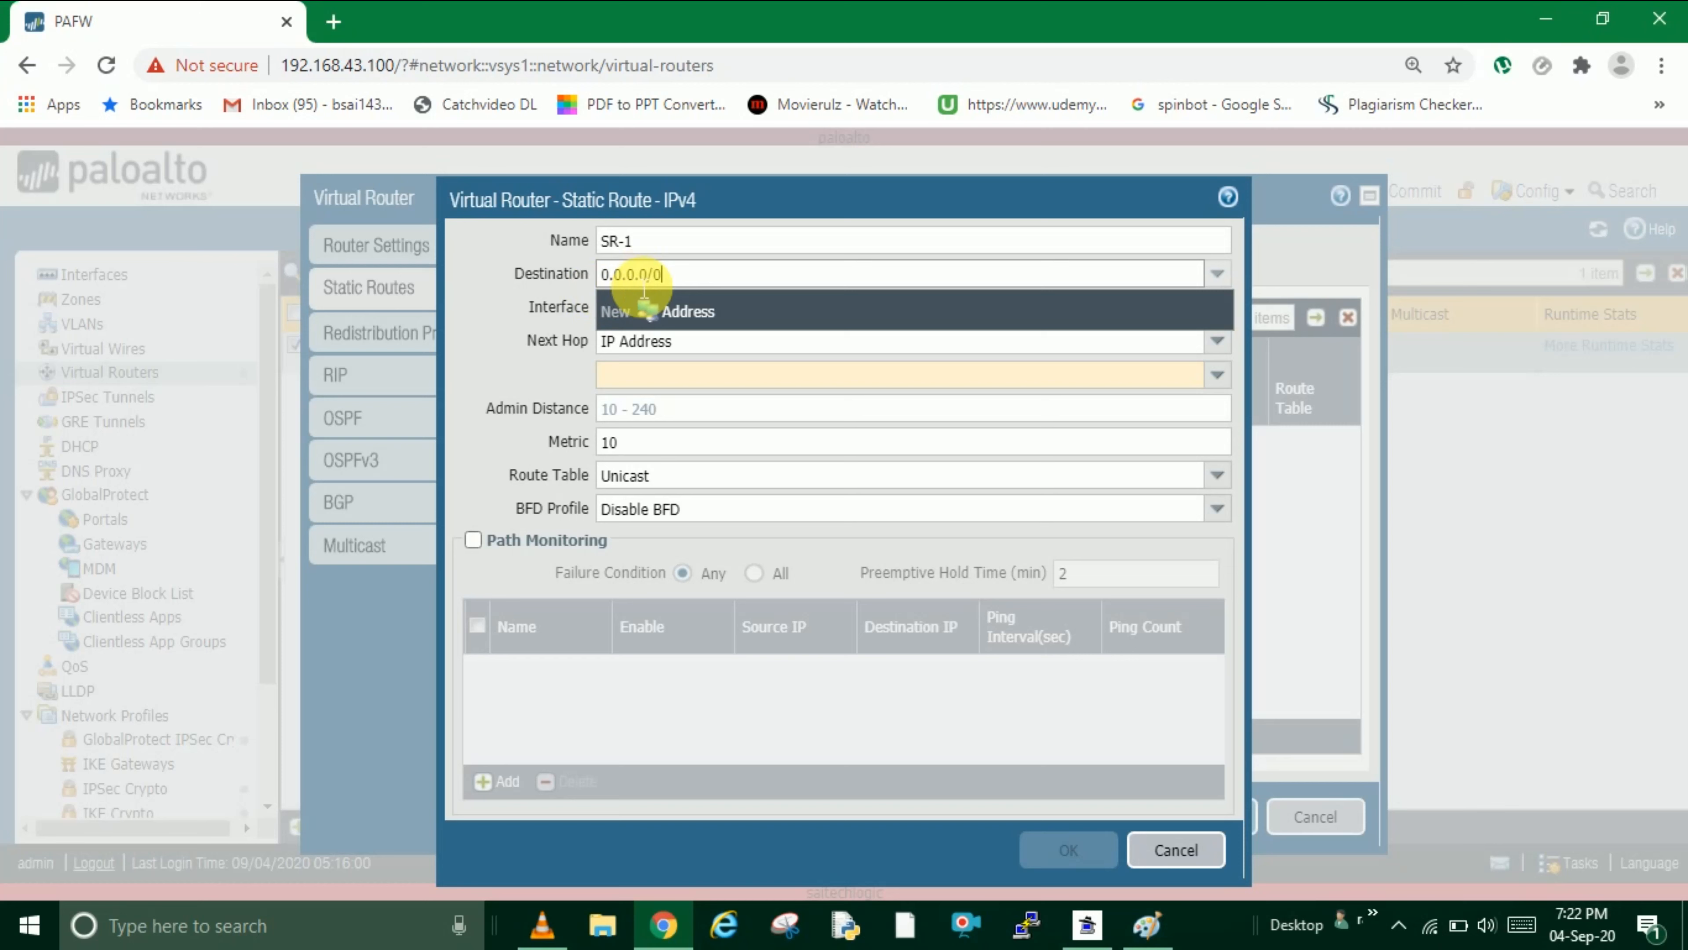
click(516, 304)
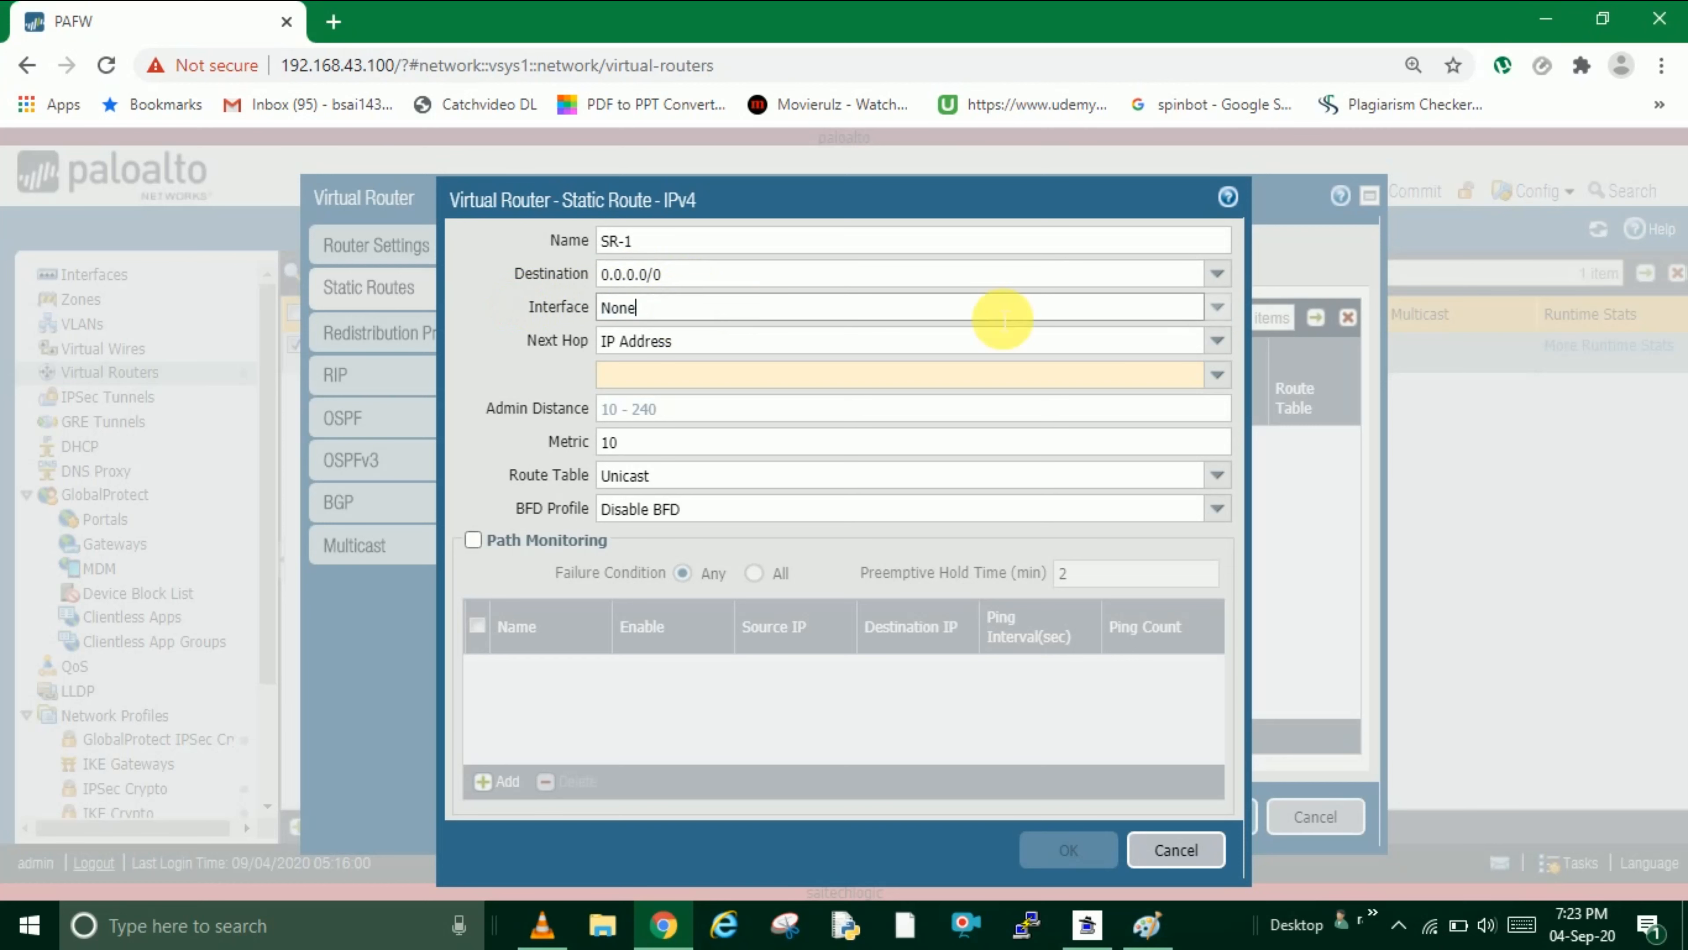
- Set the static route's interface to ethernet1/1 and its next hop to IP Address 192.168.43.1
click(1218, 307)
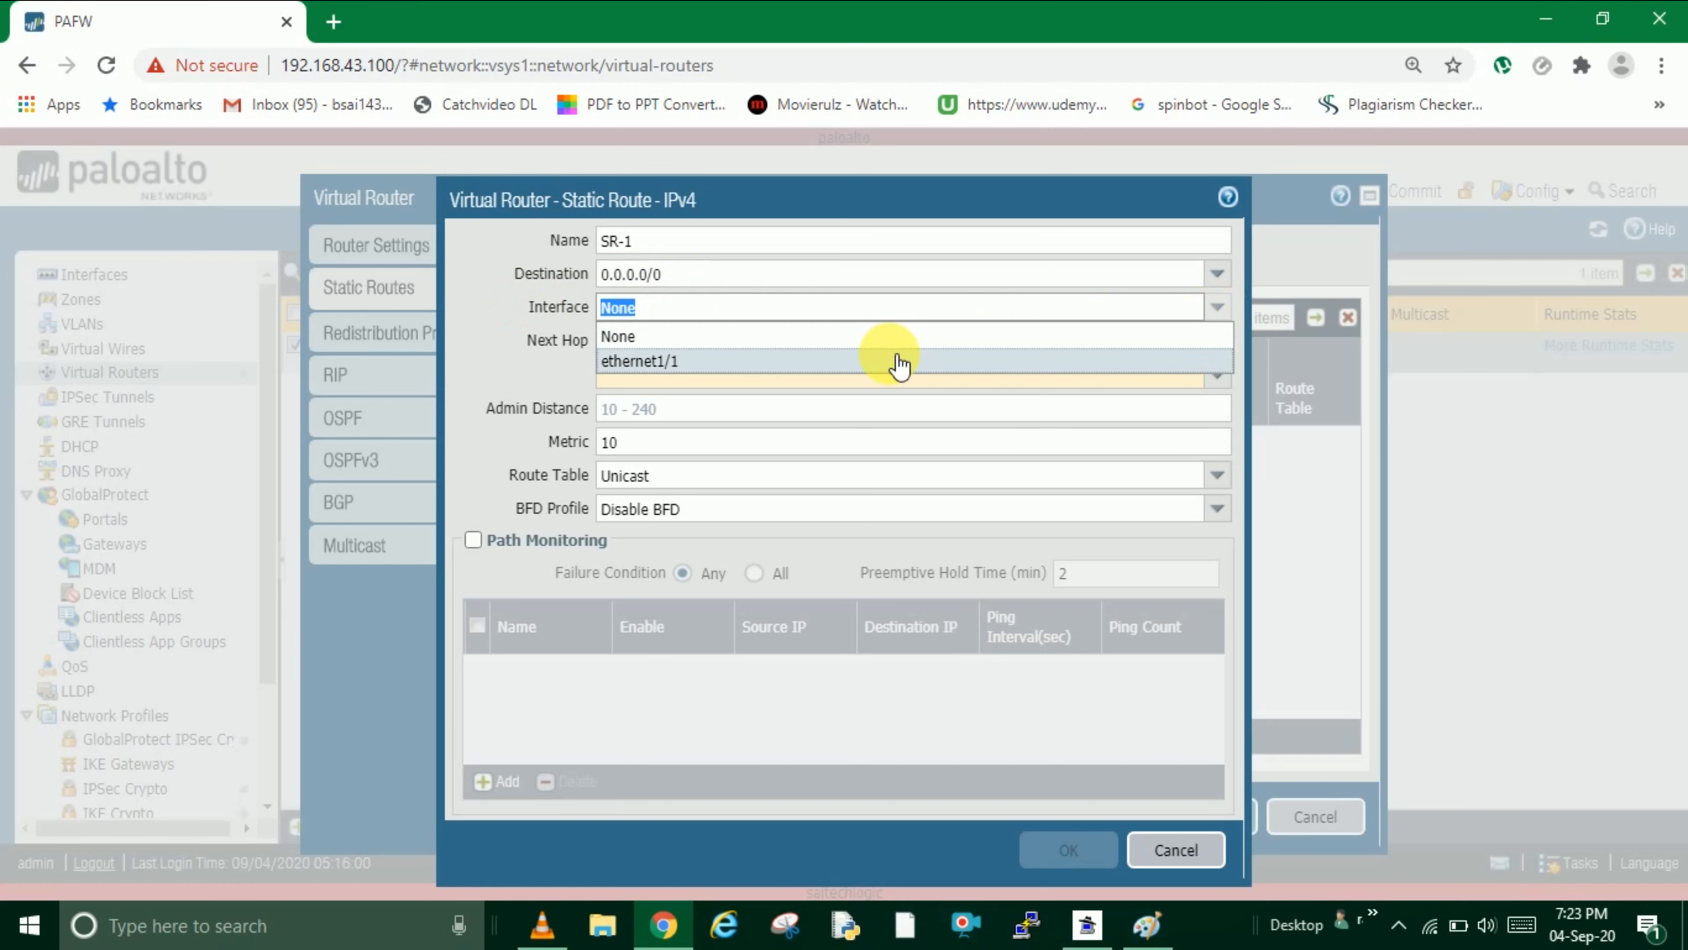
click(878, 361)
key(Tab)
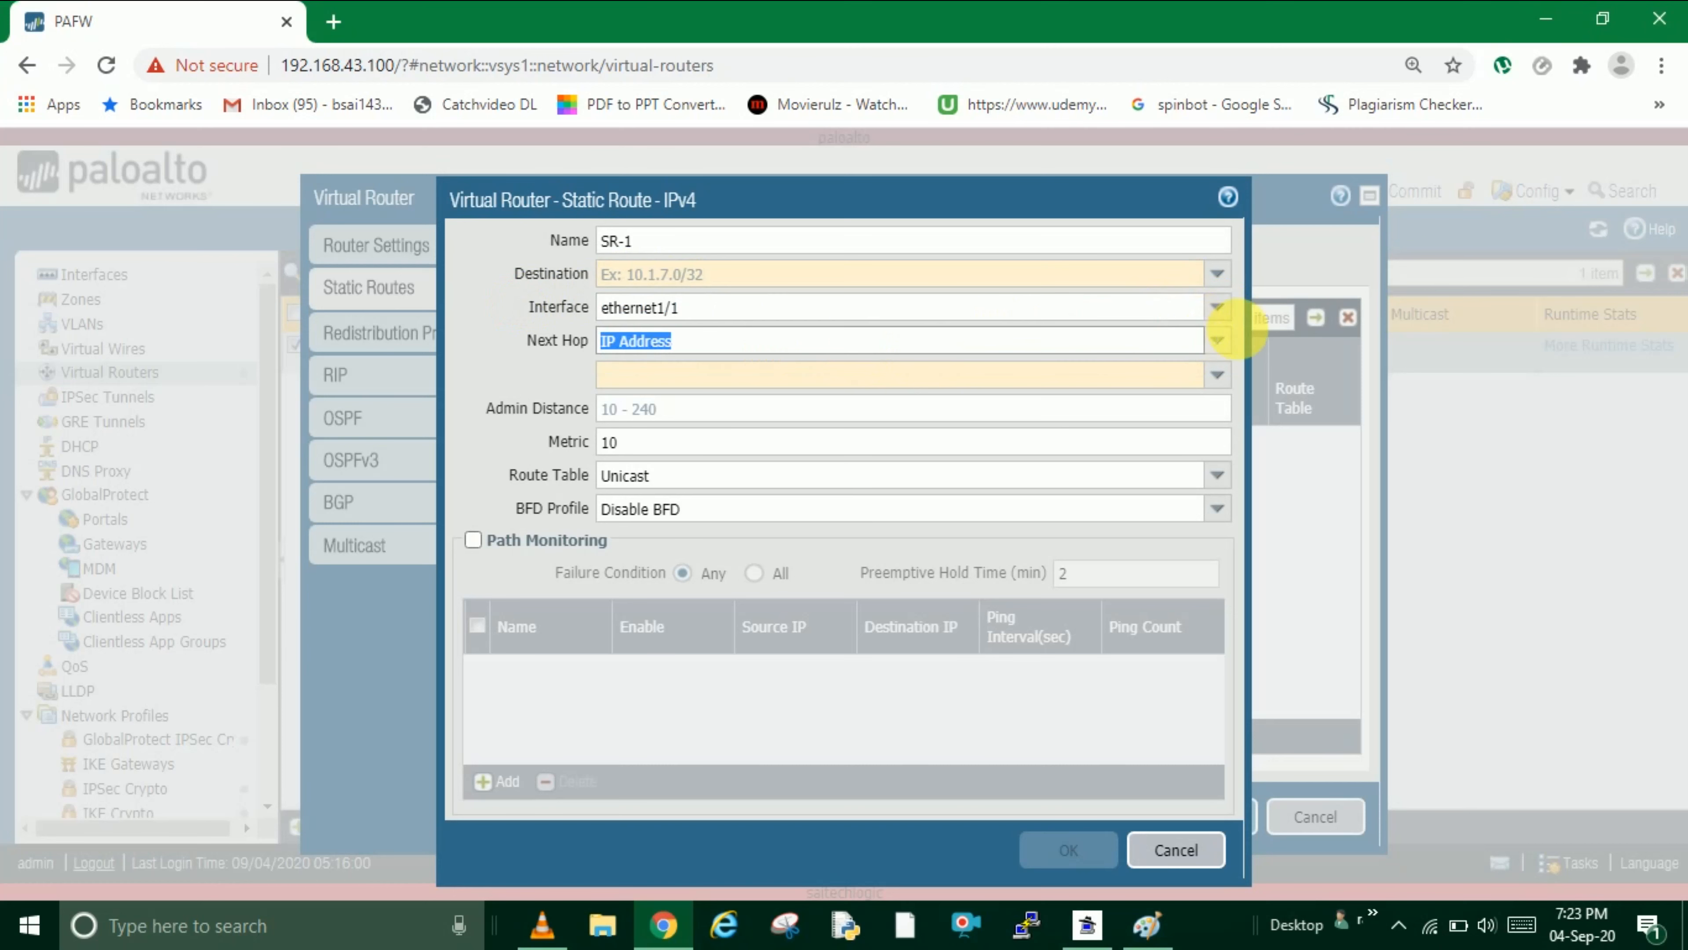
click(1221, 341)
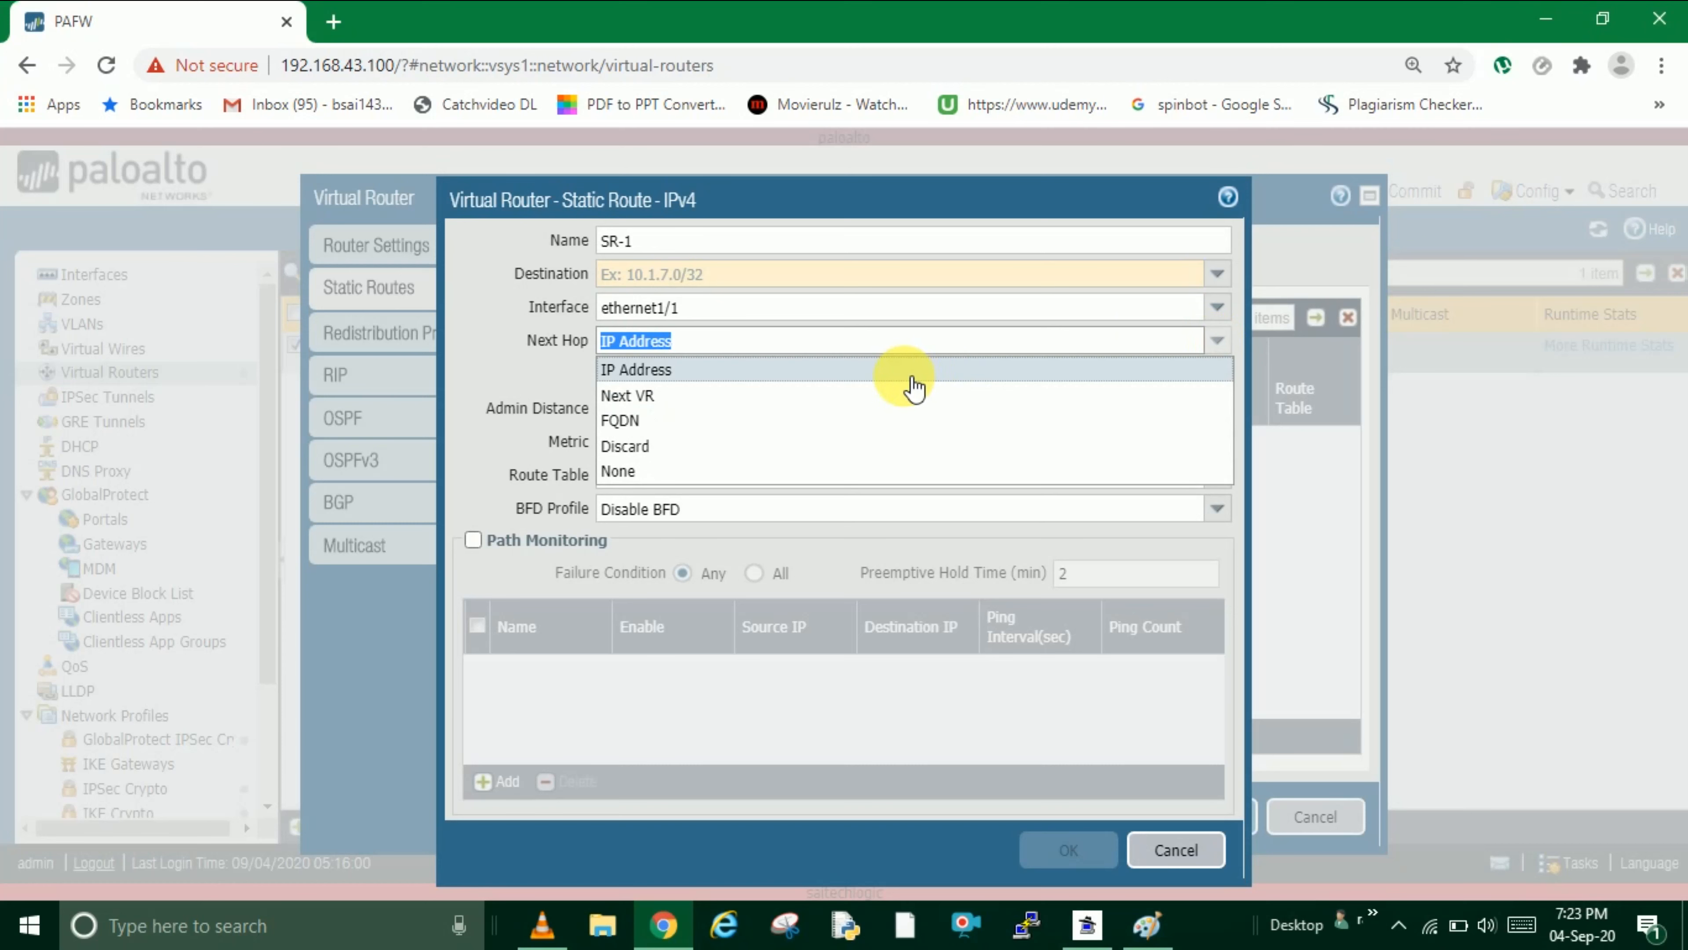
click(545, 363)
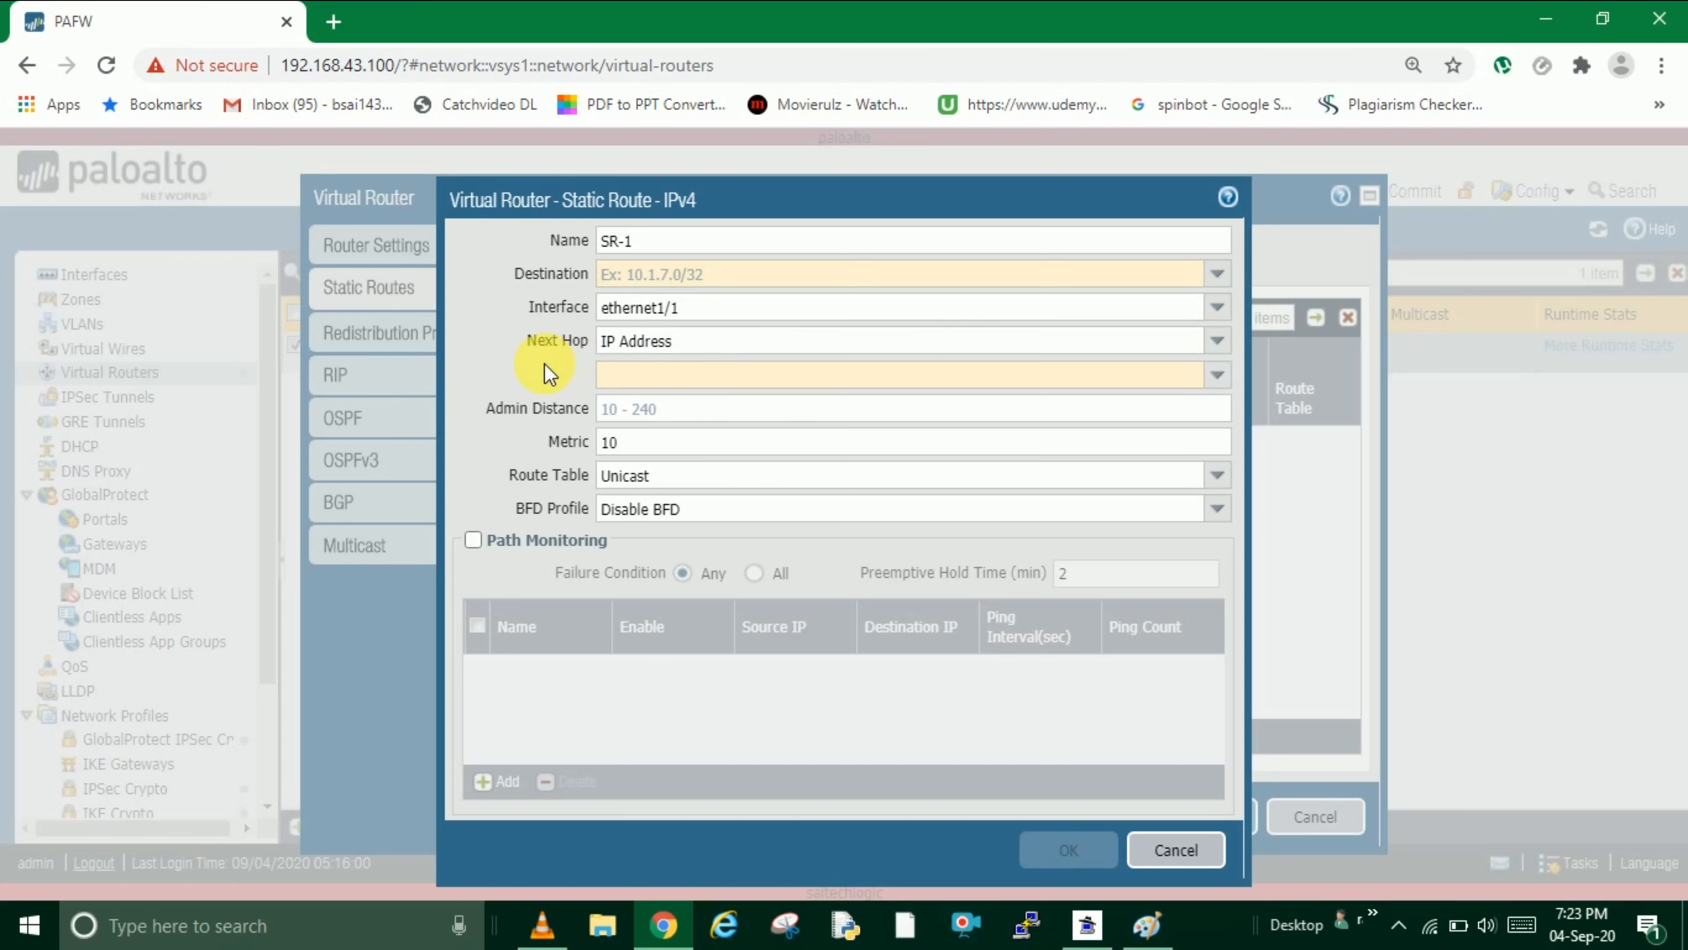
click(731, 376)
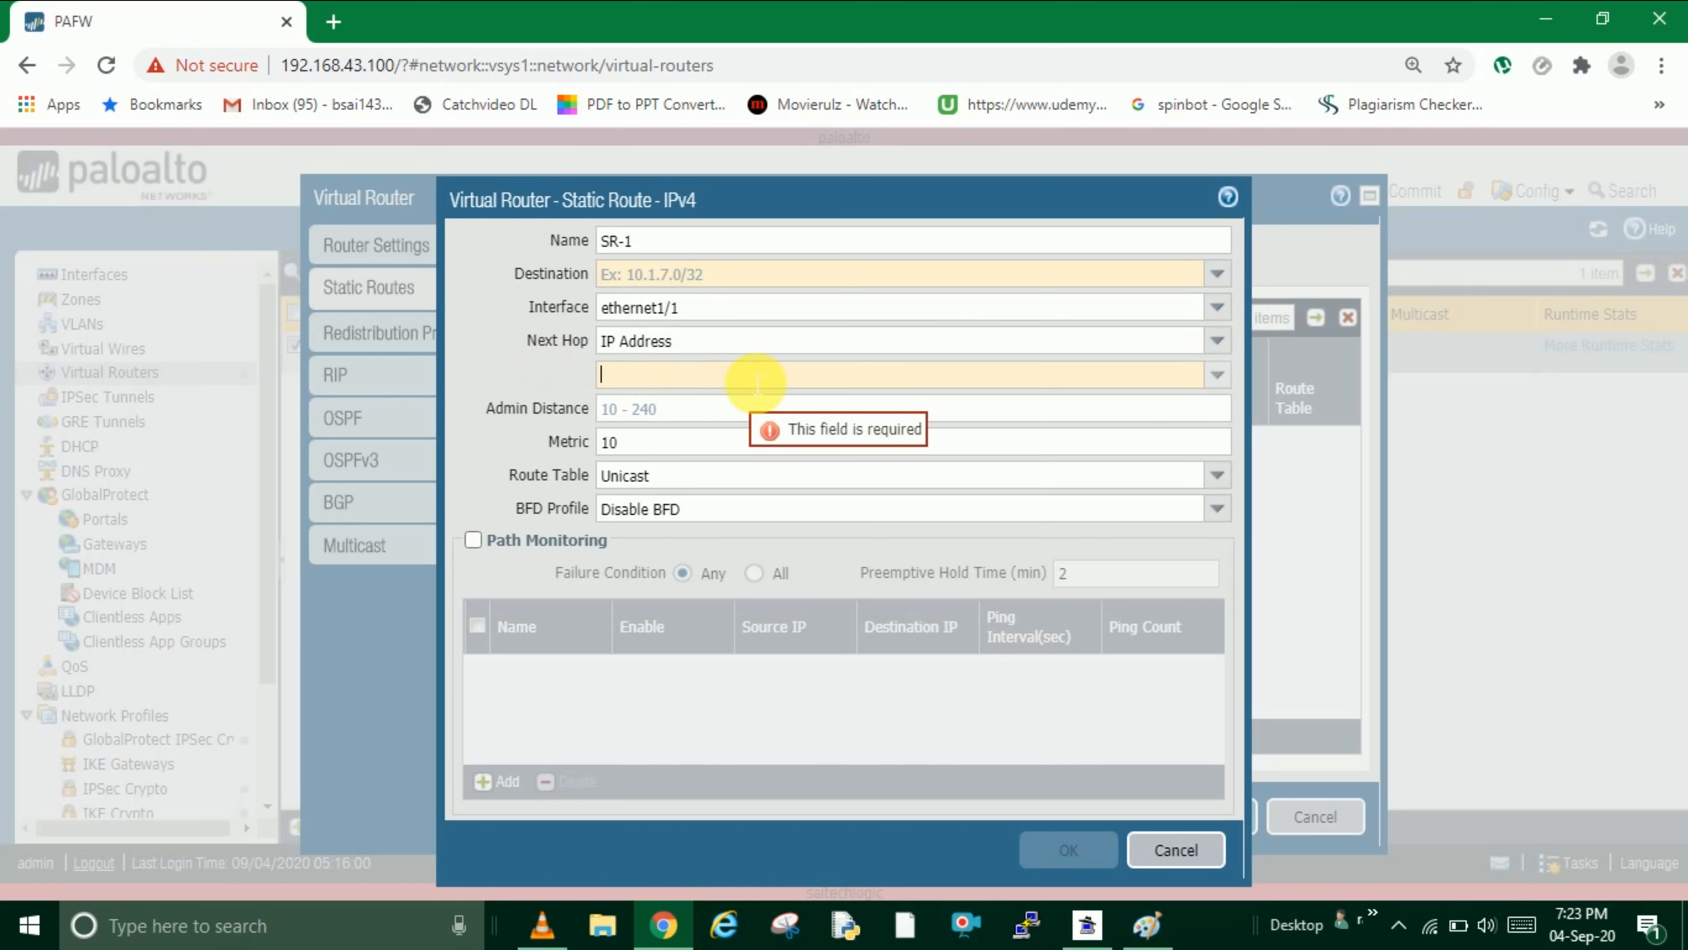
text(192.168.)
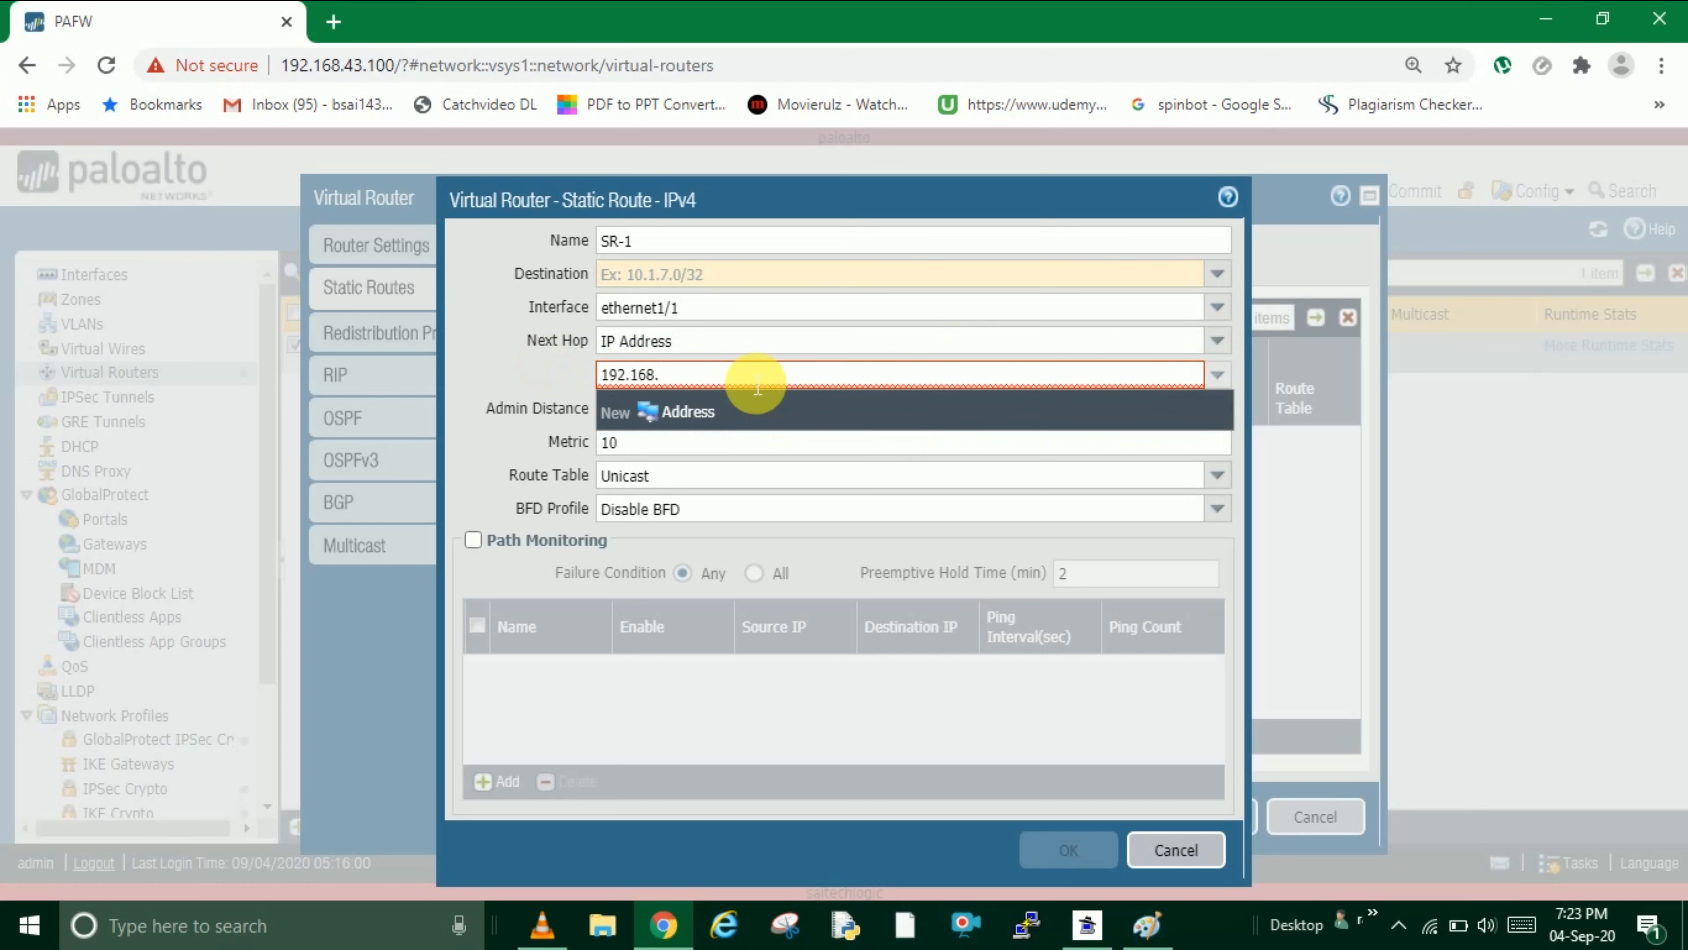
text(43.1)
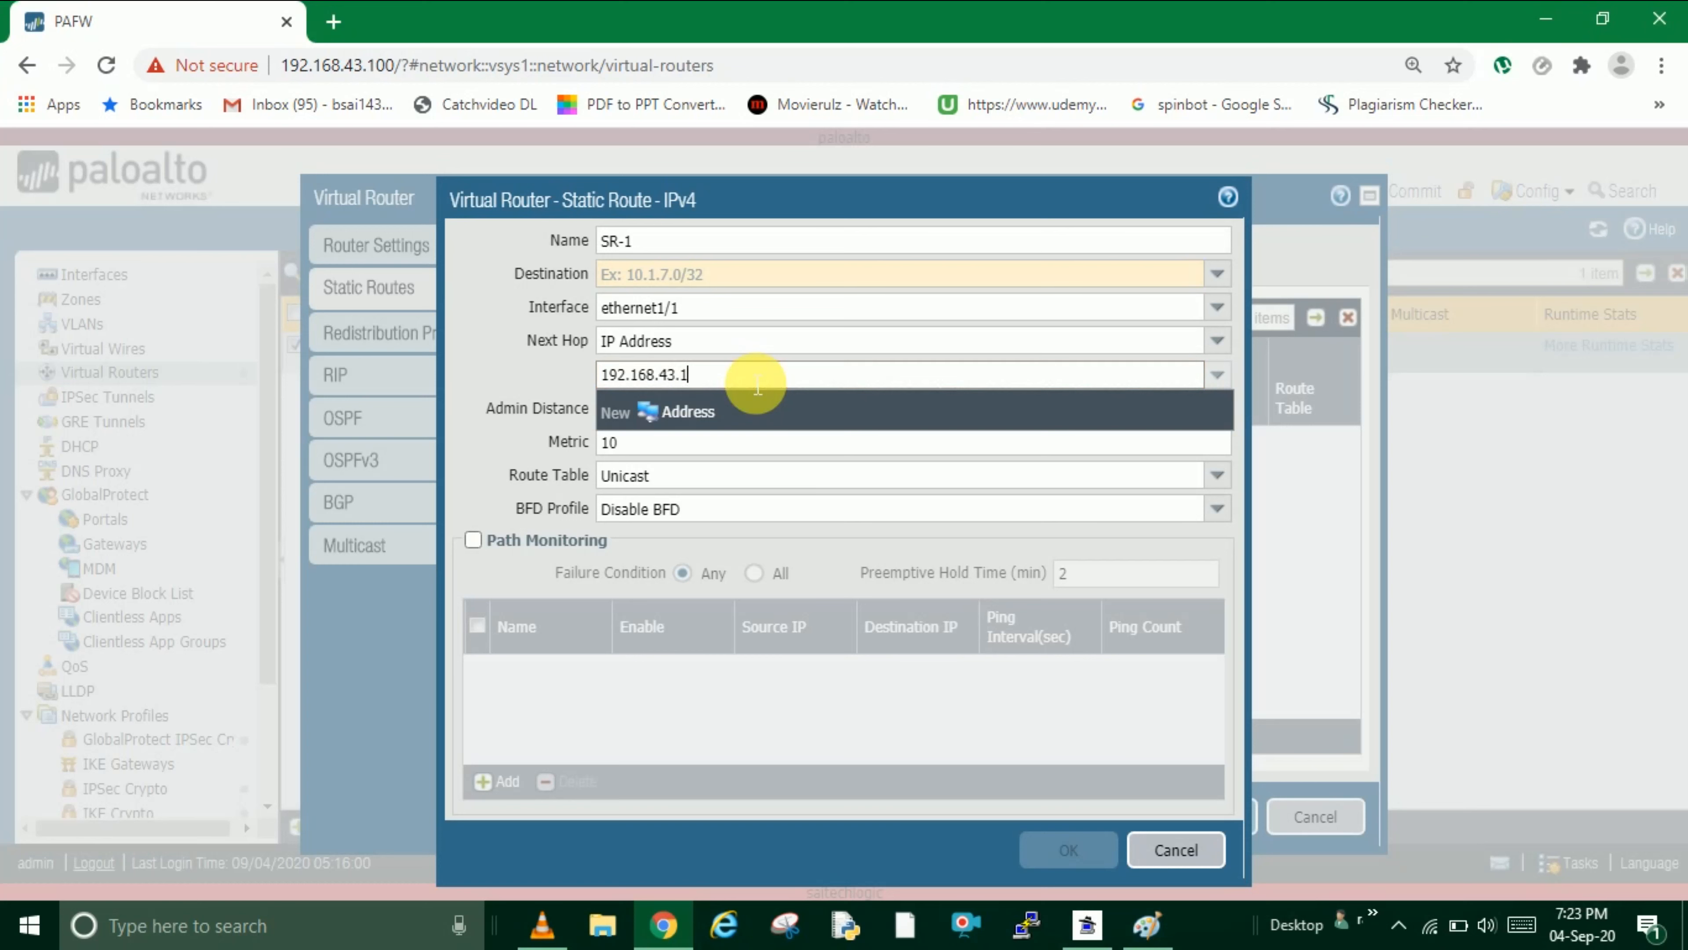
click(544, 385)
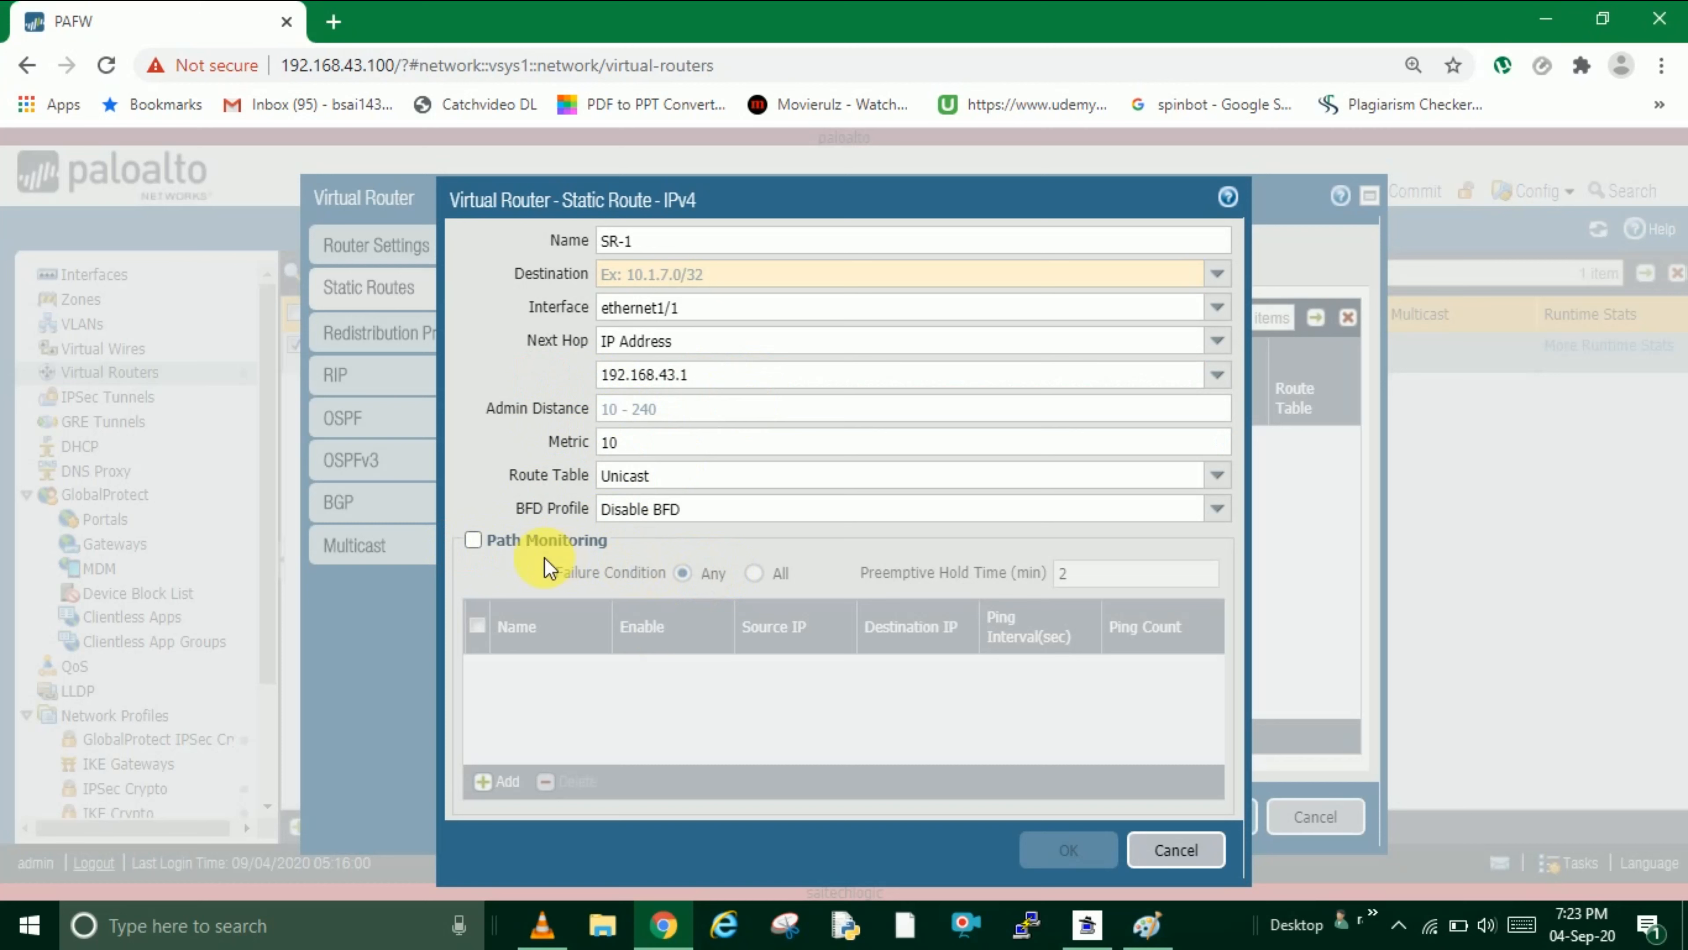
- Switch path monitoring on and back off, and re-enter 0.0.0.0/0 as the destination of static route SR-1
click(473, 540)
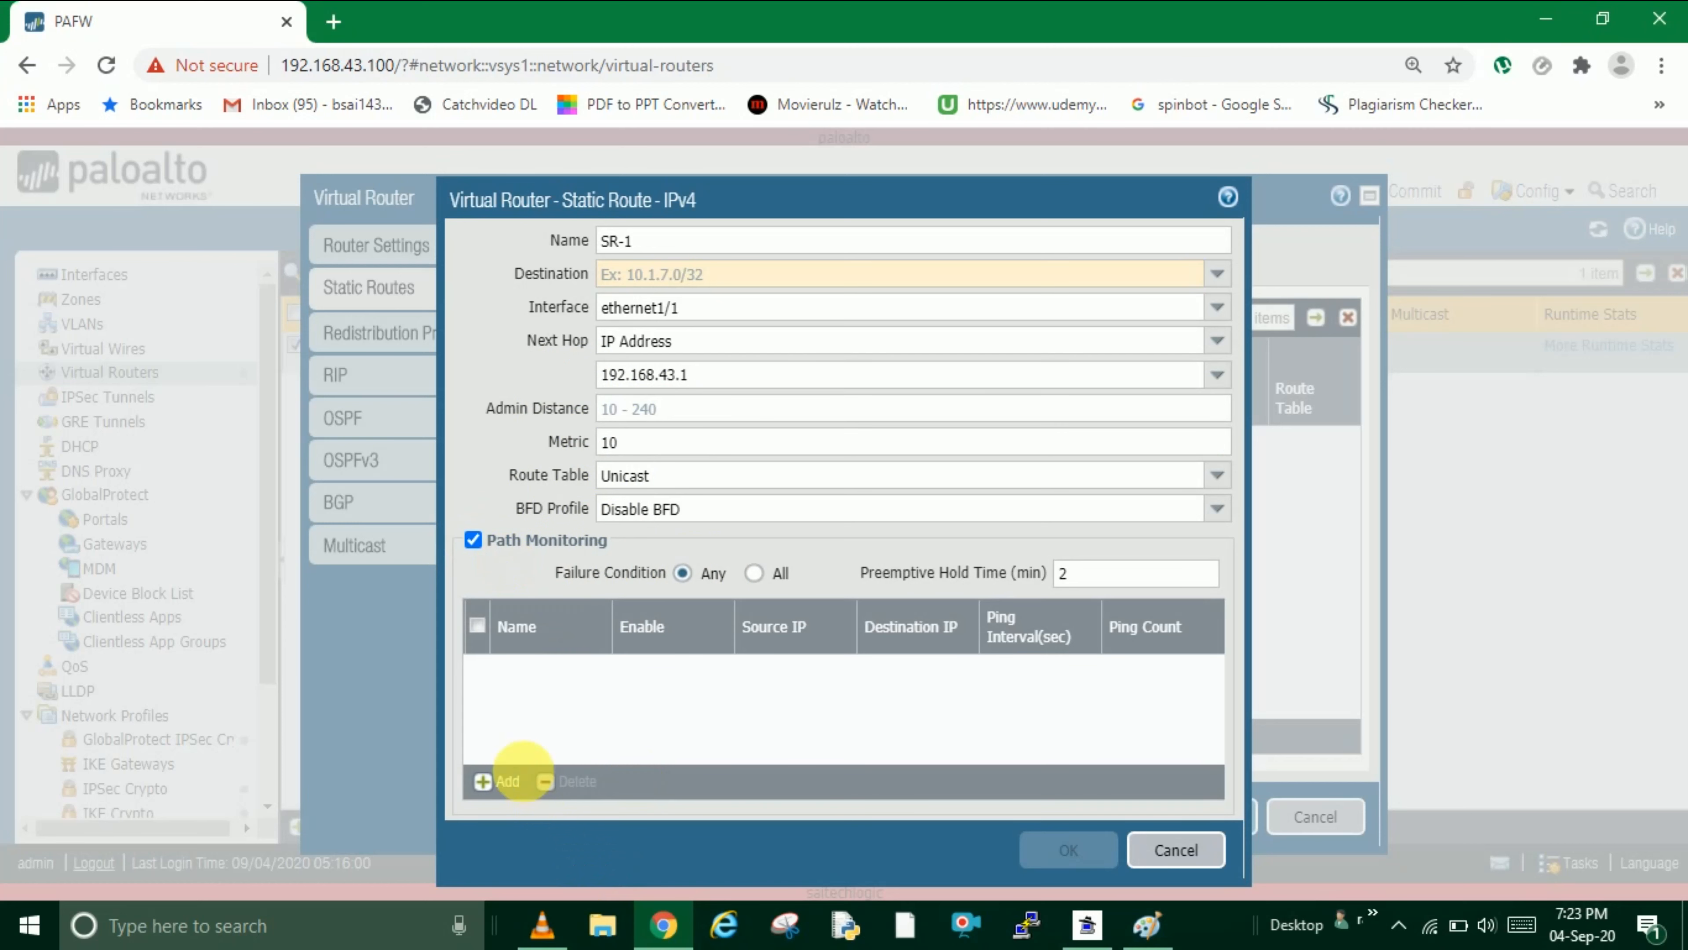
click(470, 541)
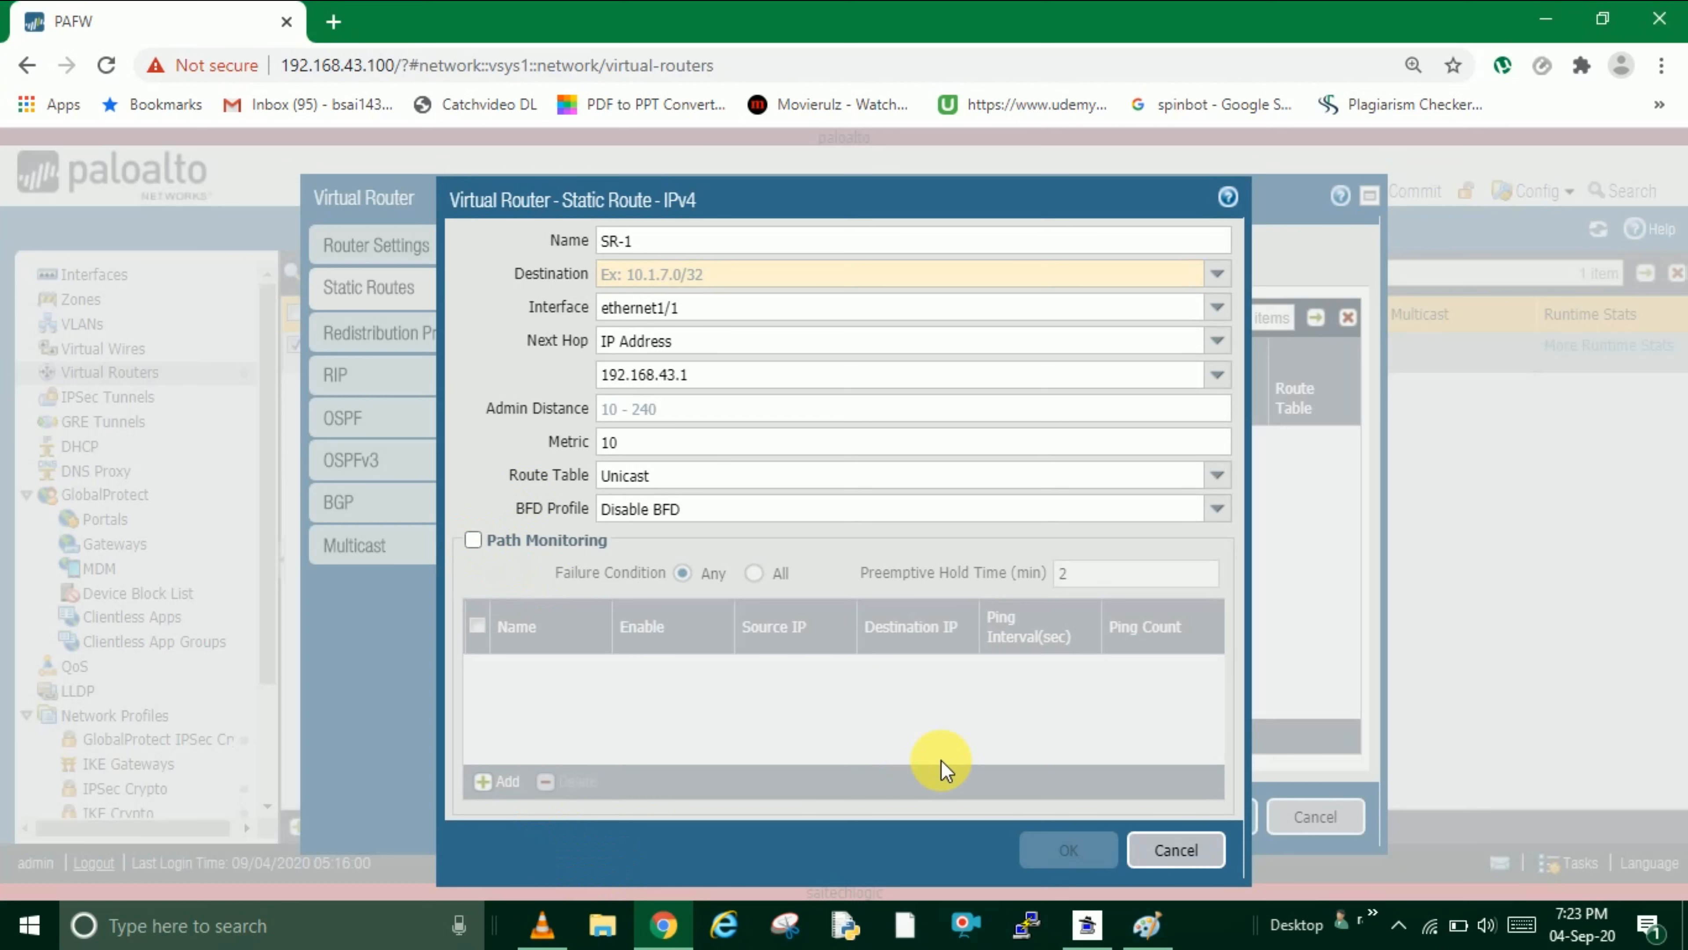
click(702, 274)
text(0.0.0.0/0)
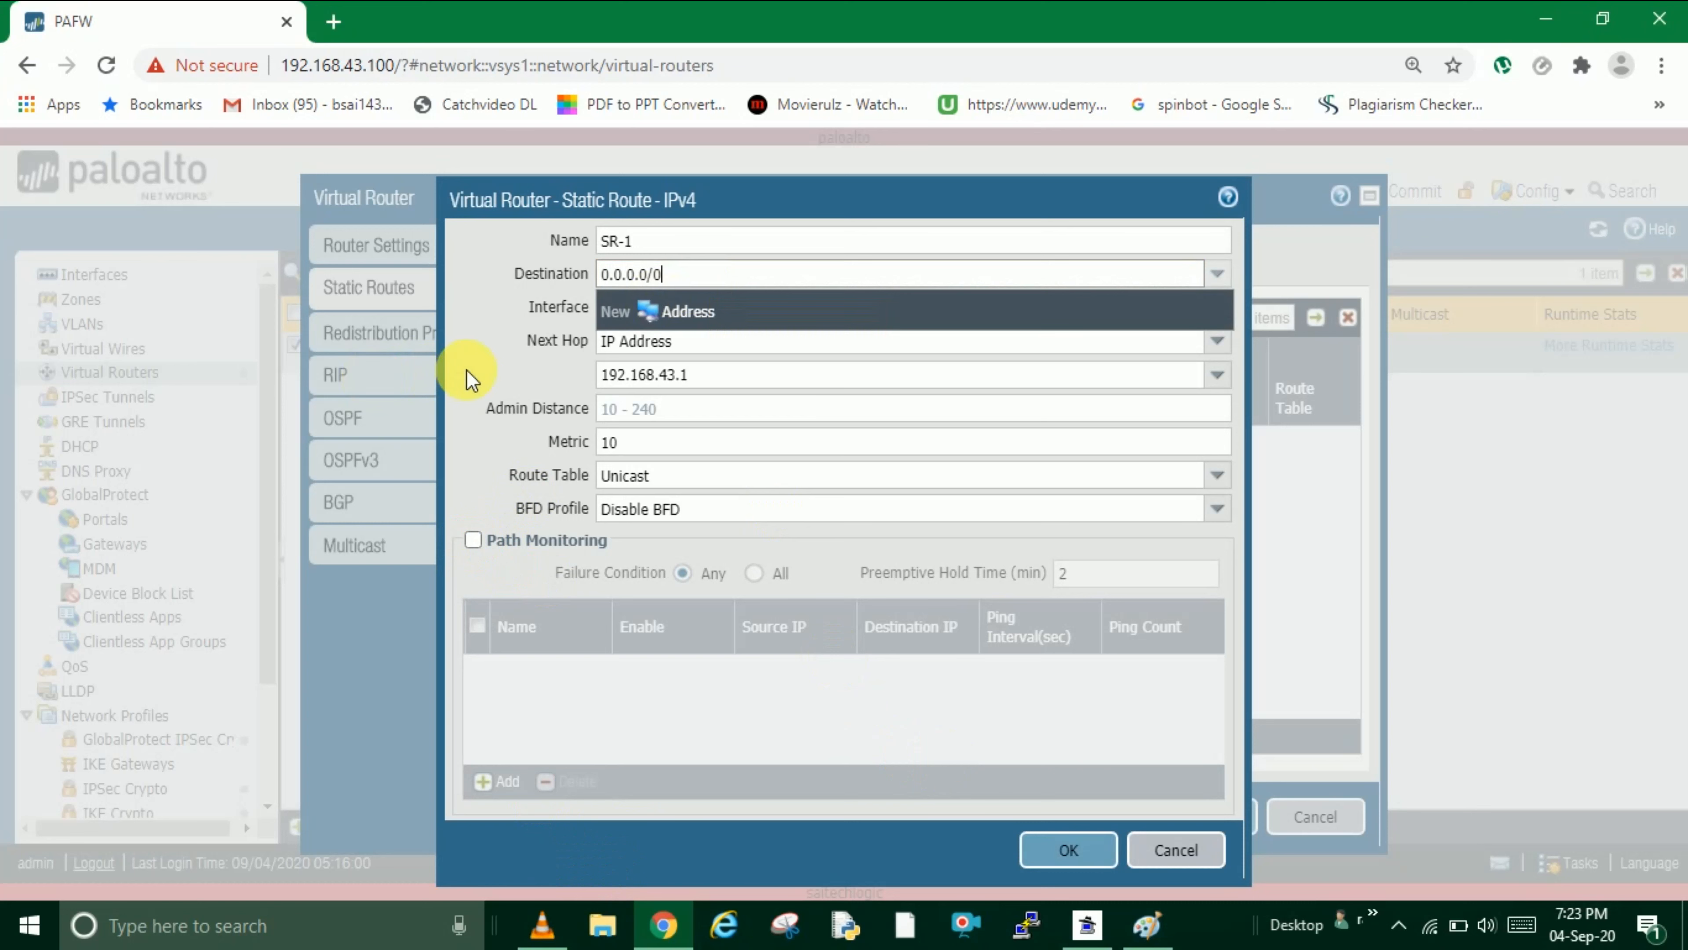
click(496, 371)
click(659, 456)
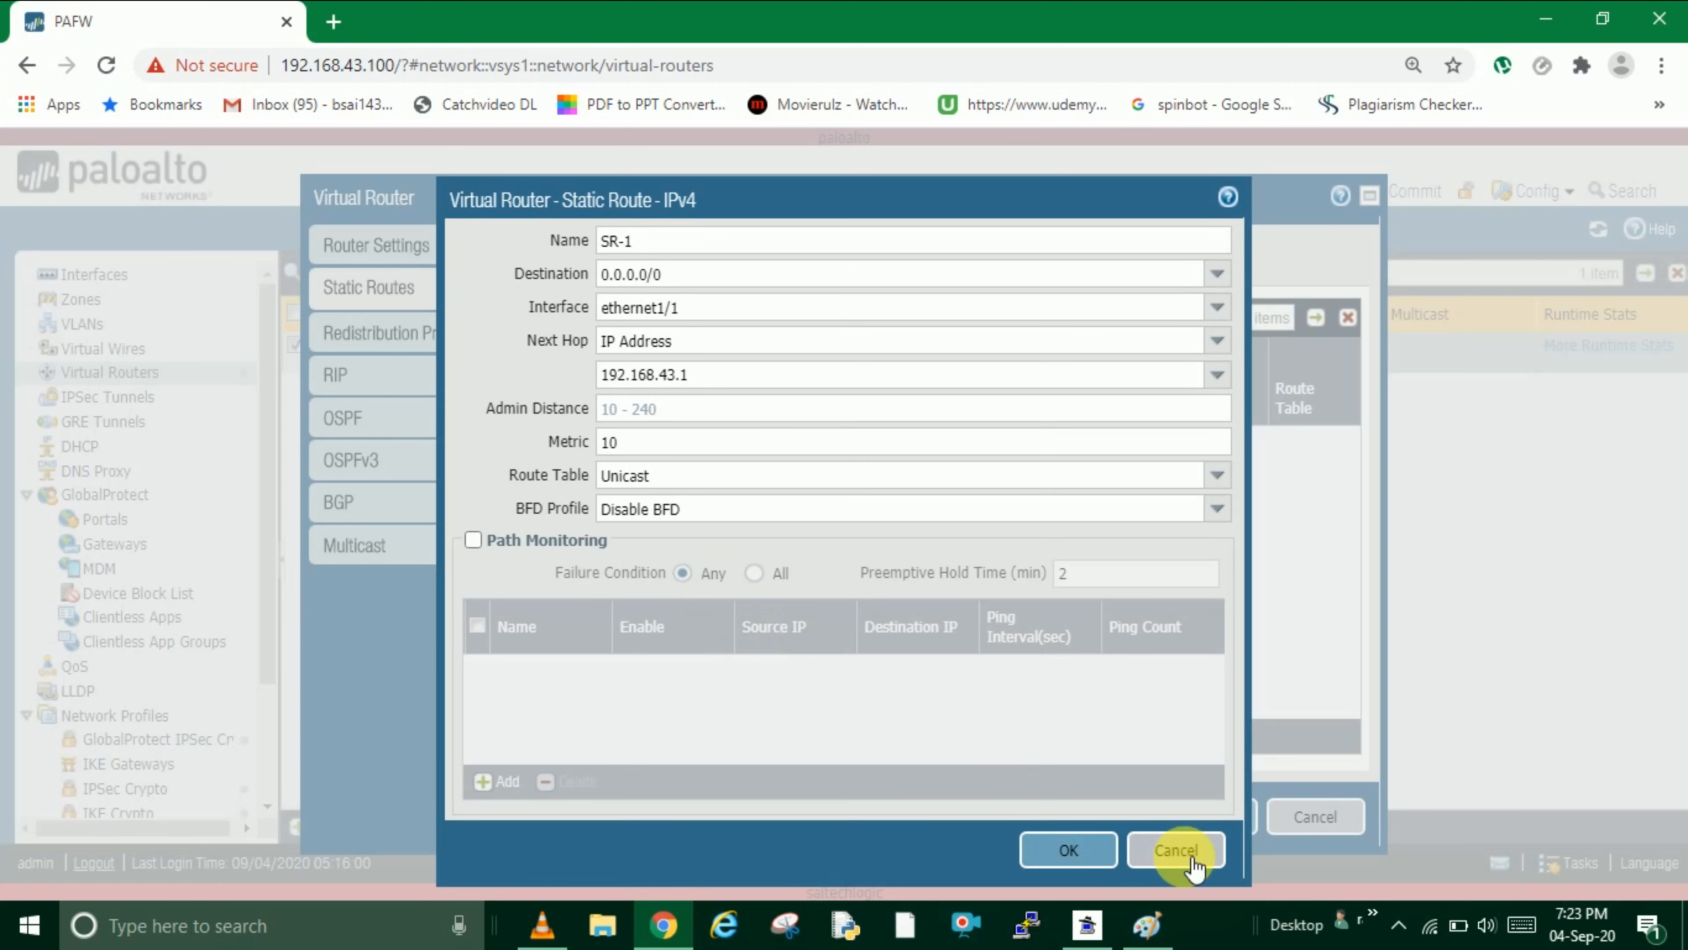
- Switch to the network diagram in Paint and draw an ellipse about 57 × 34 px inside the firewall box, beside its label
click(1149, 923)
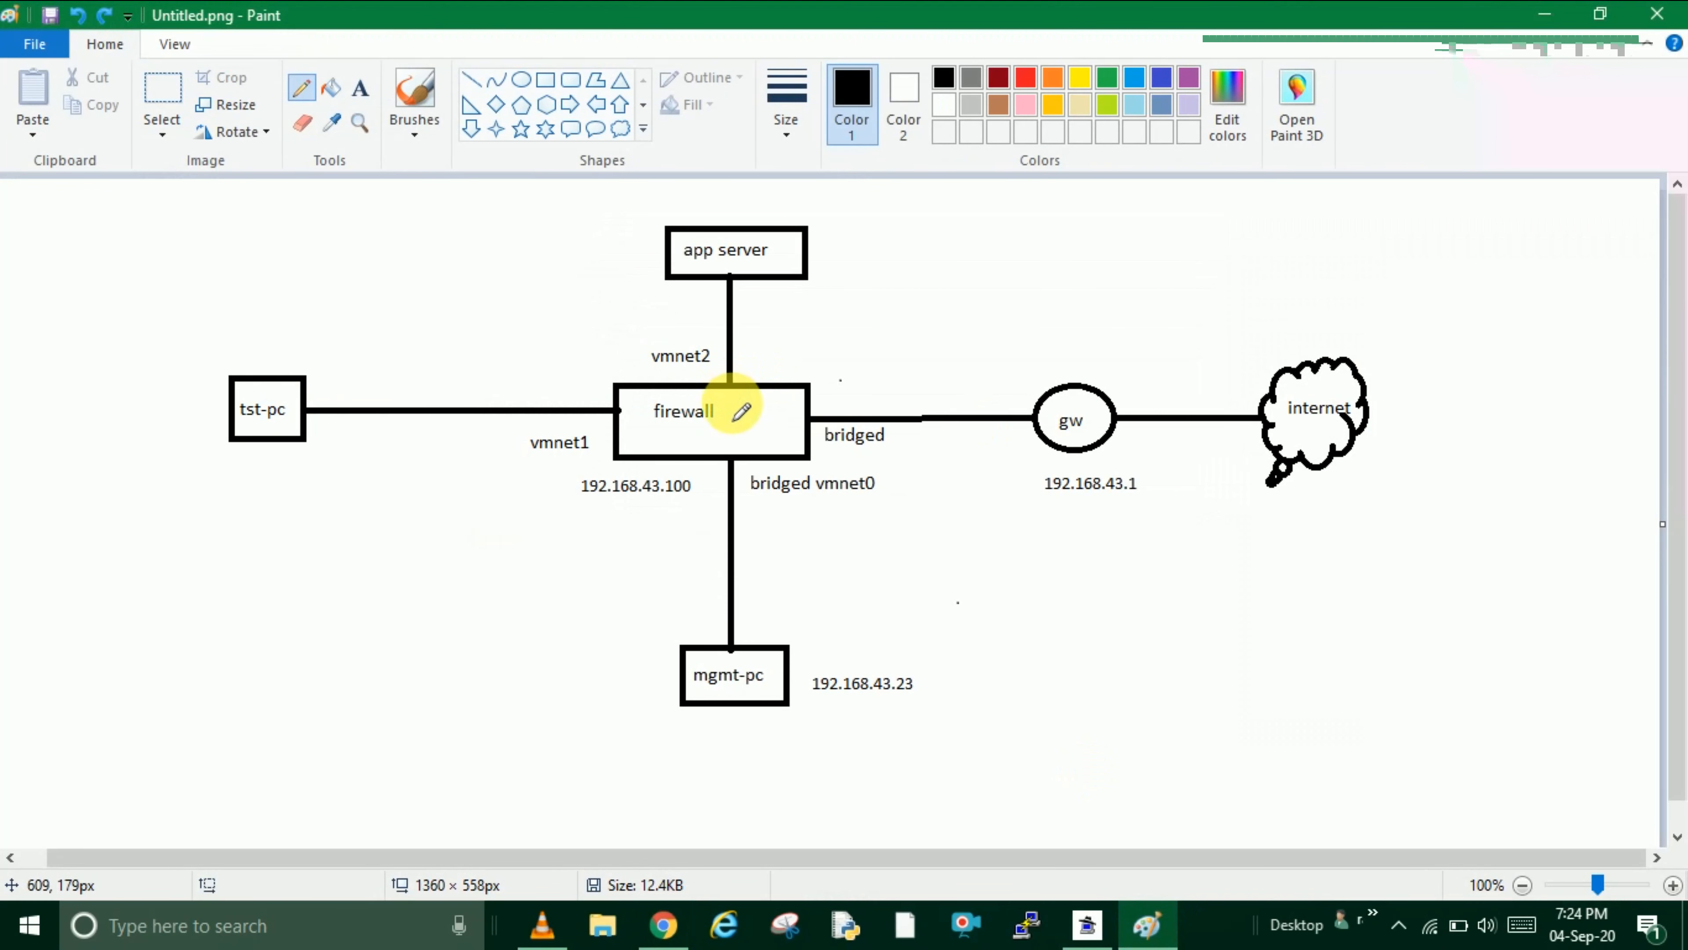
mouse_move(726, 407)
mouse_down()
mouse_move(731, 438)
mouse_move(751, 416)
mouse_move(736, 404)
mouse_move(729, 432)
mouse_up()
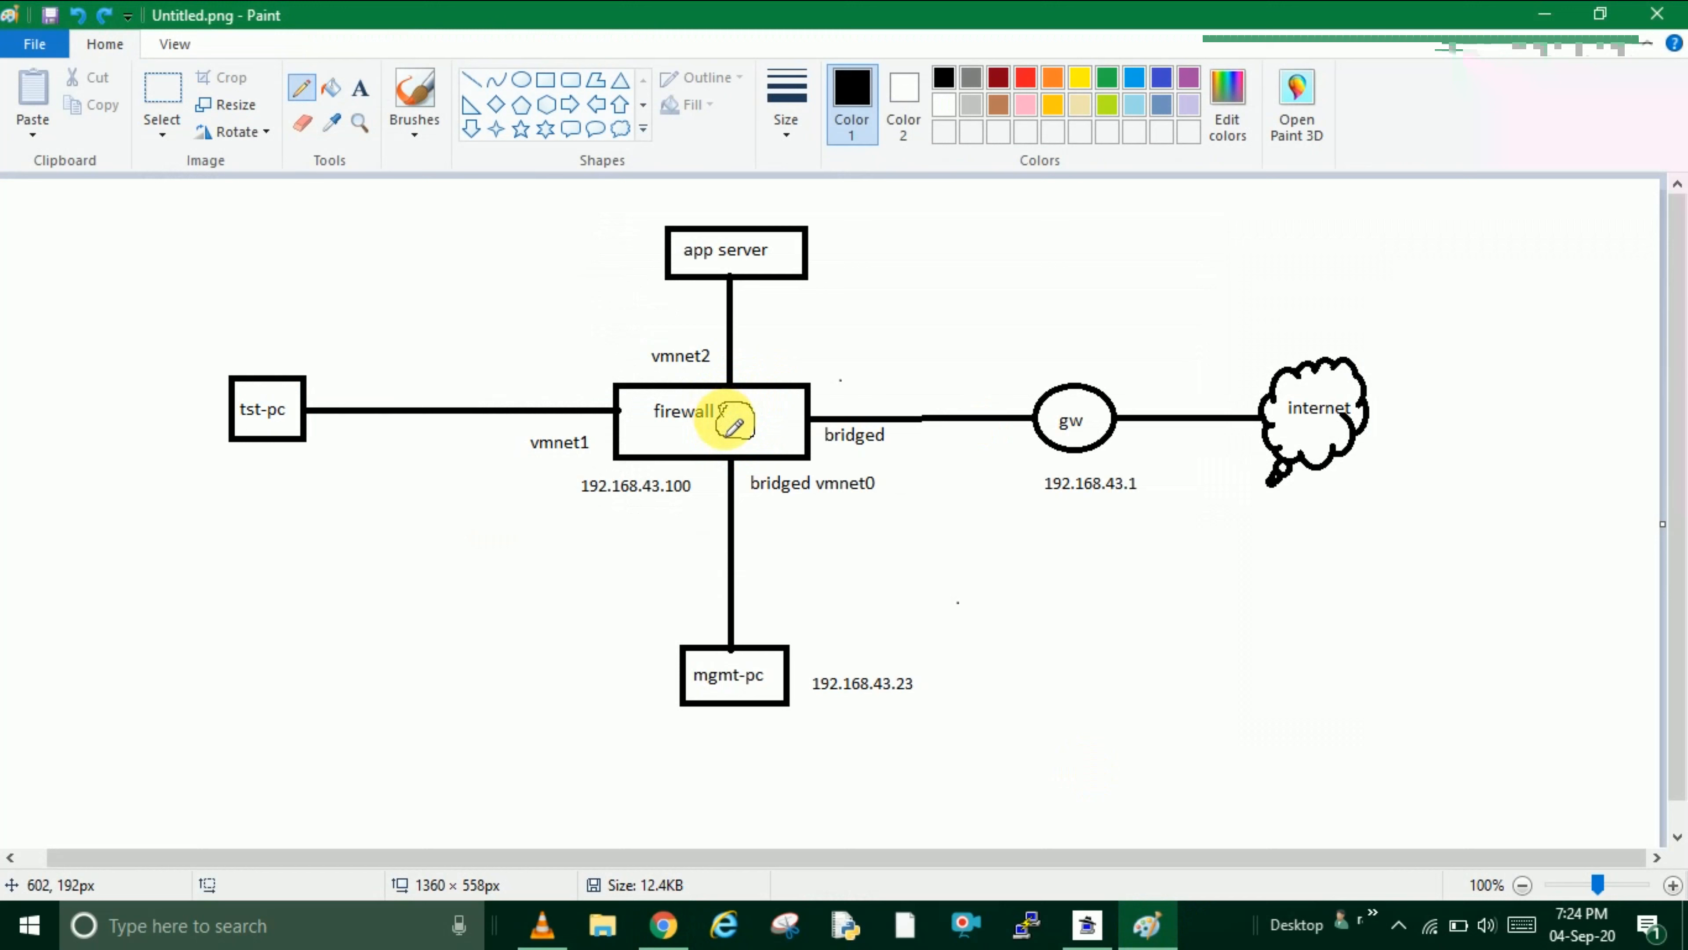
key(ctrl+z)
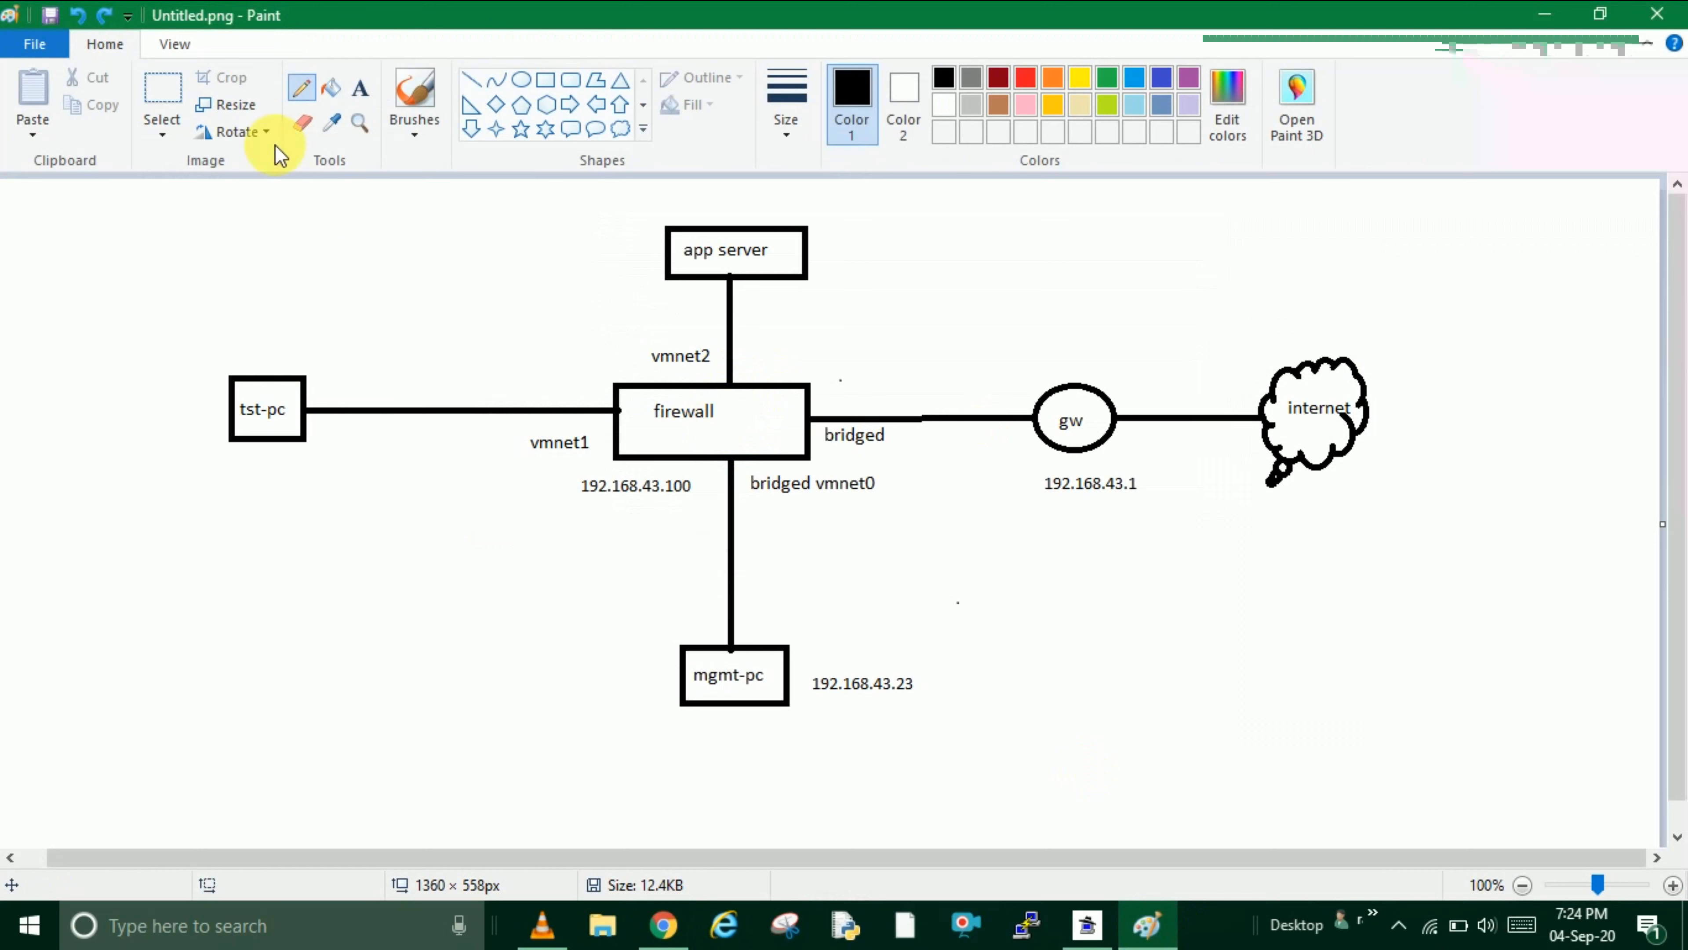
click(527, 80)
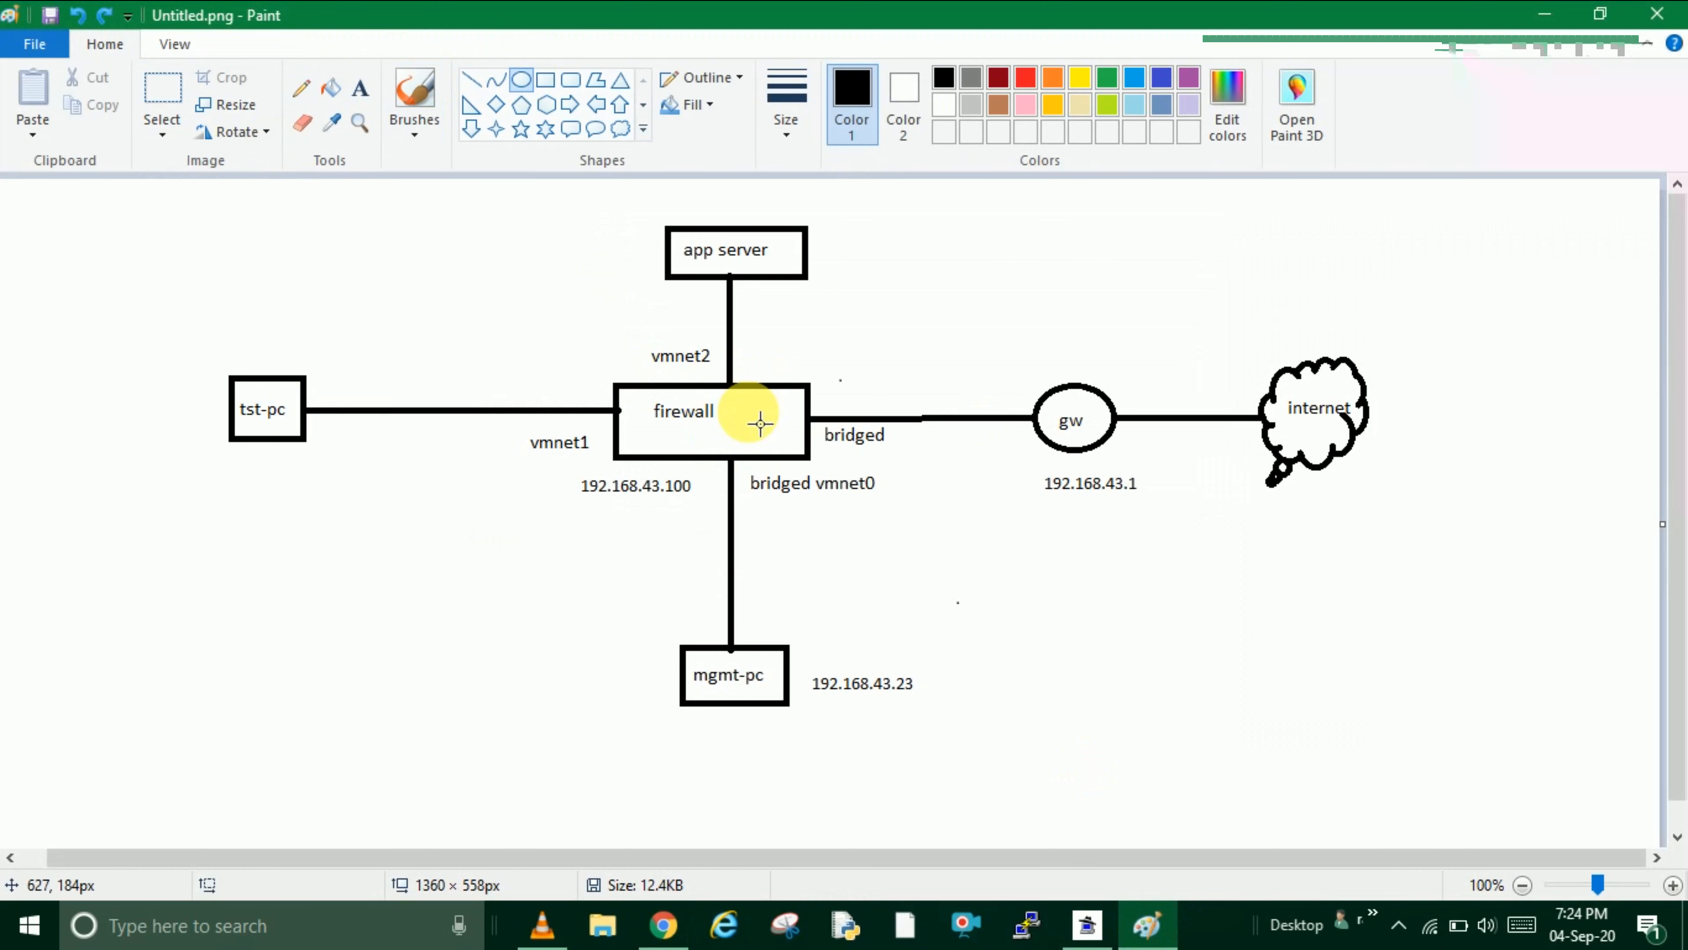
drag(739, 417, 809, 458)
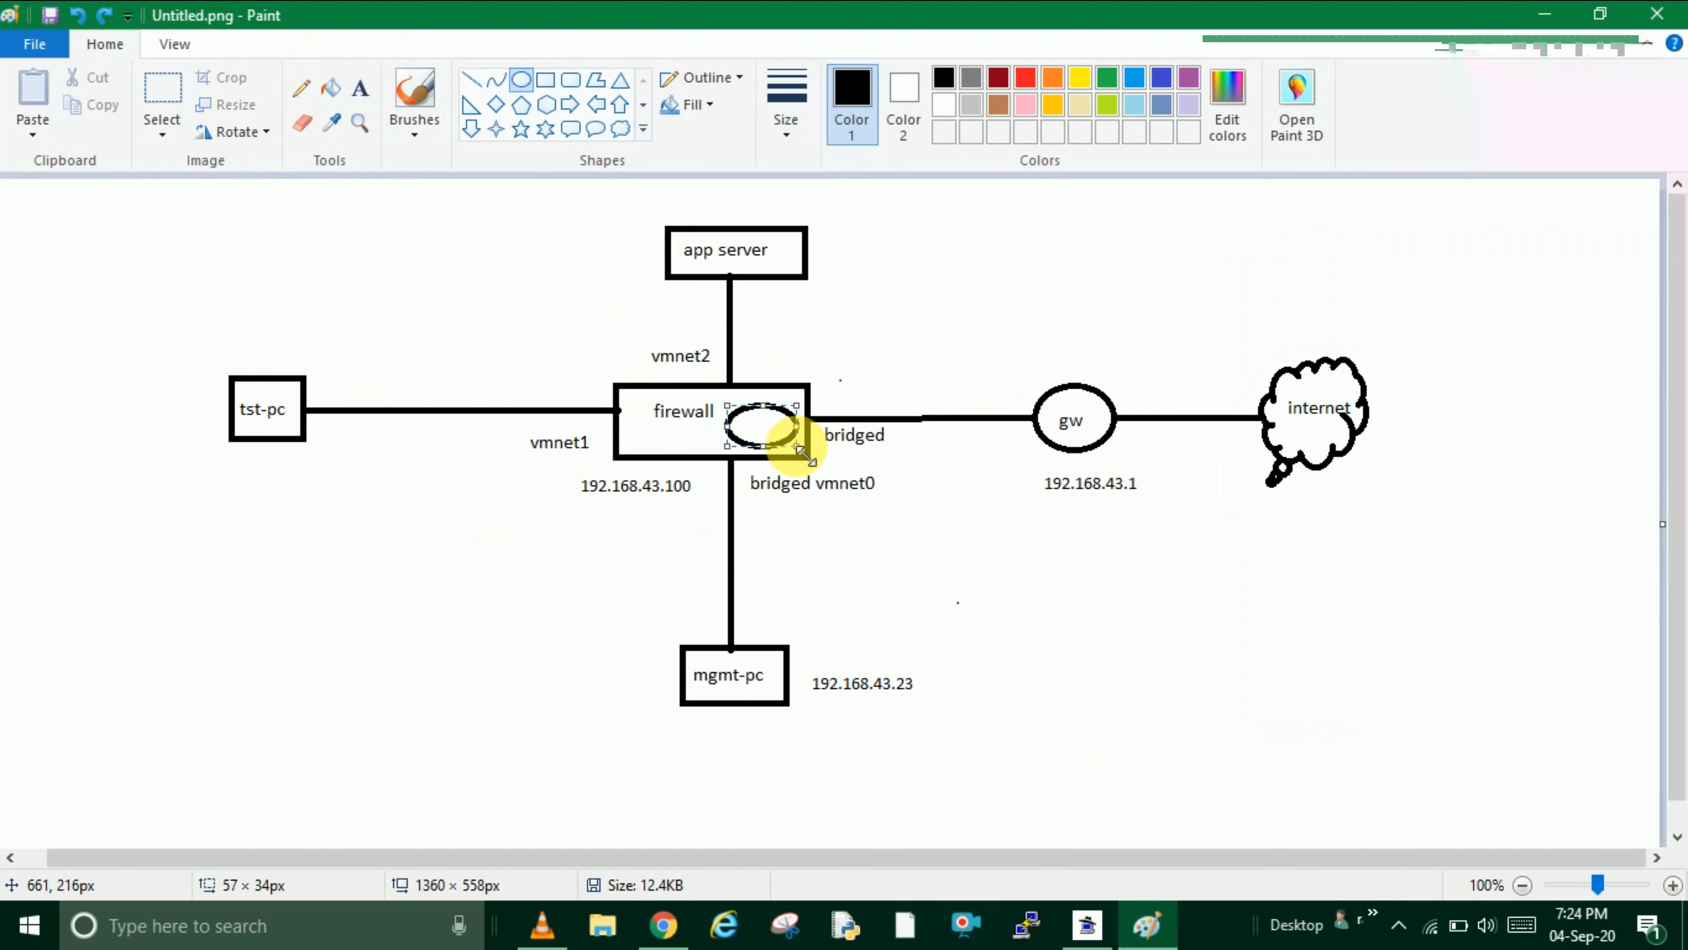